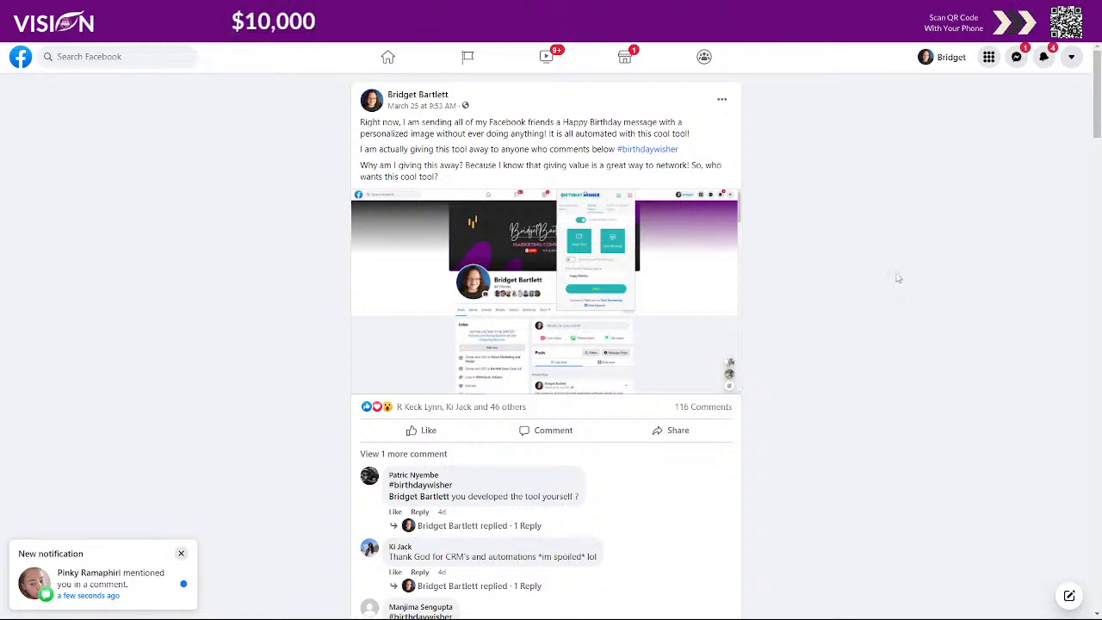
Go to the Facebook home feed and show the Advance Birthday Wisher settings
click(388, 58)
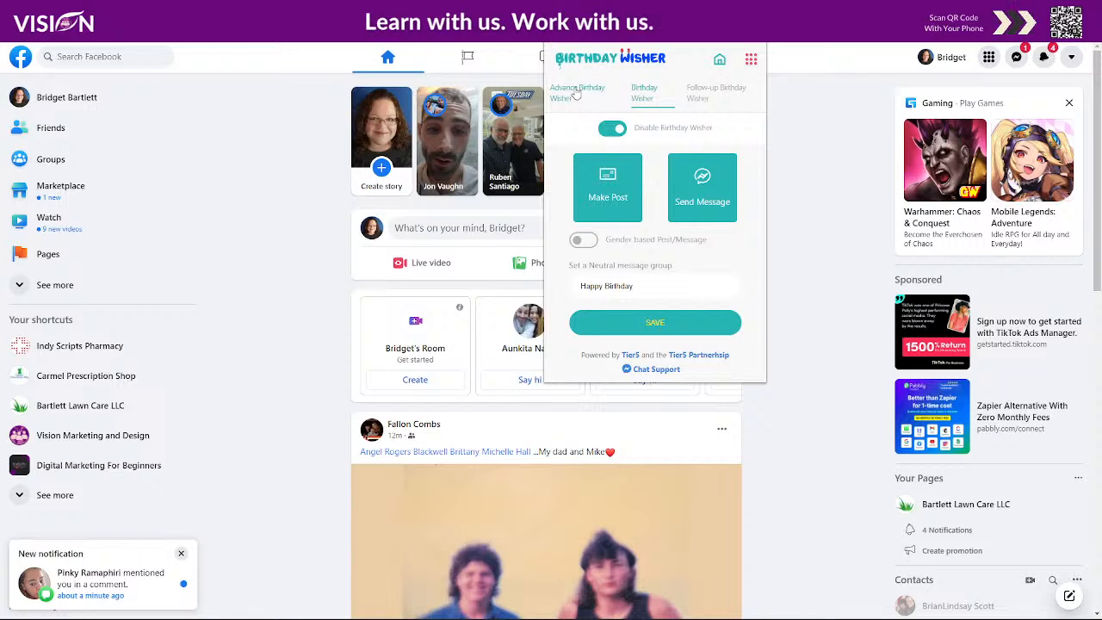
click(567, 93)
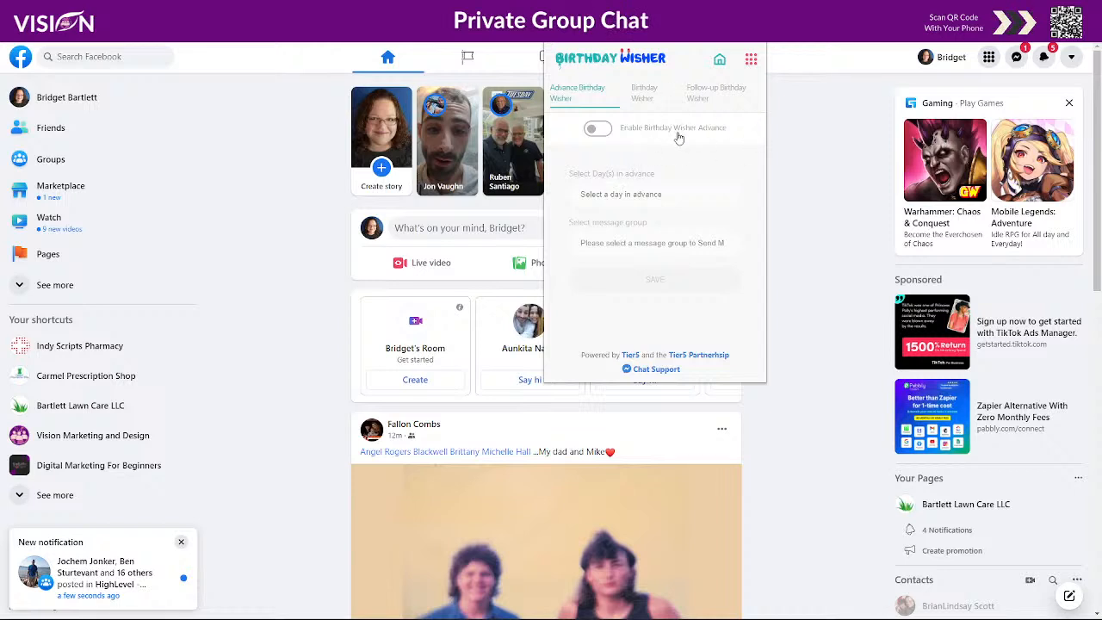
Try enabling Birthday Wisher Advance with 3 Days in advance, and switch it back off
click(589, 131)
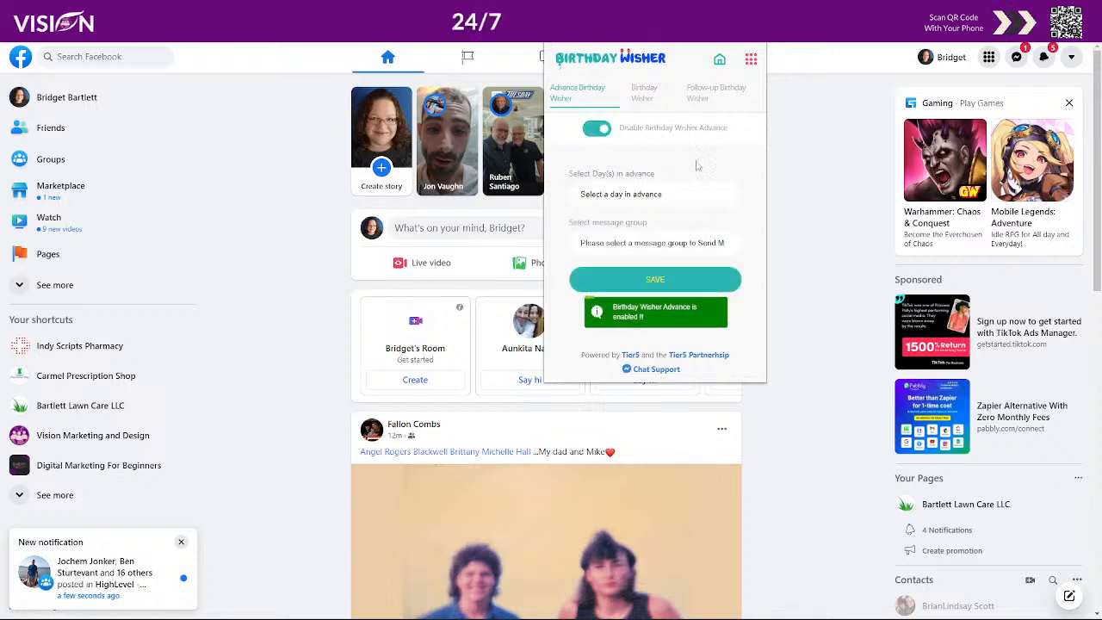
click(600, 198)
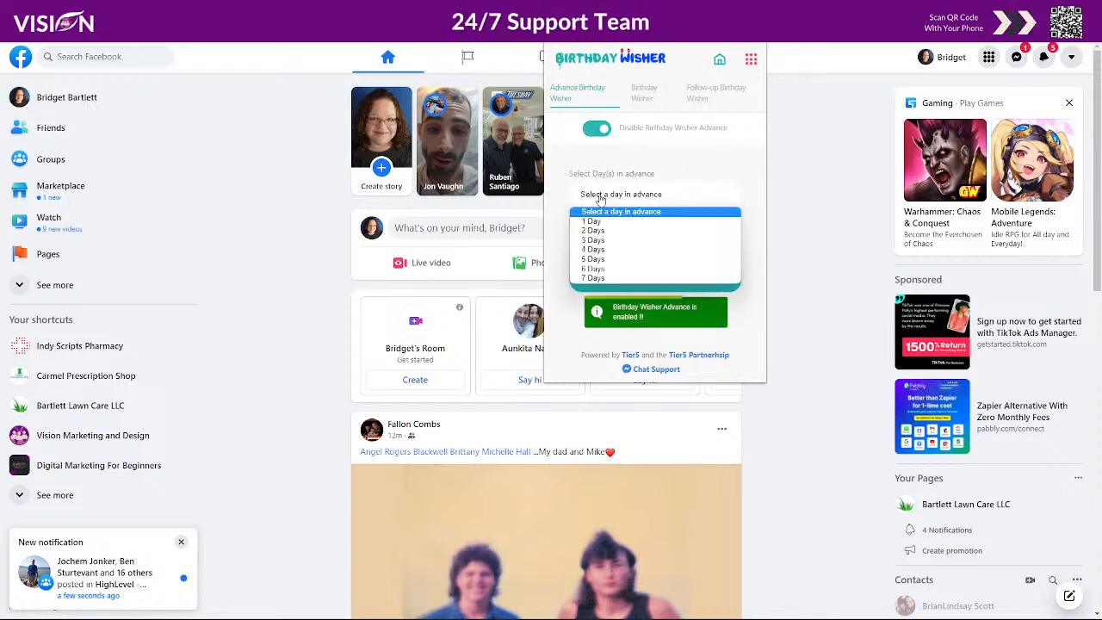
click(592, 240)
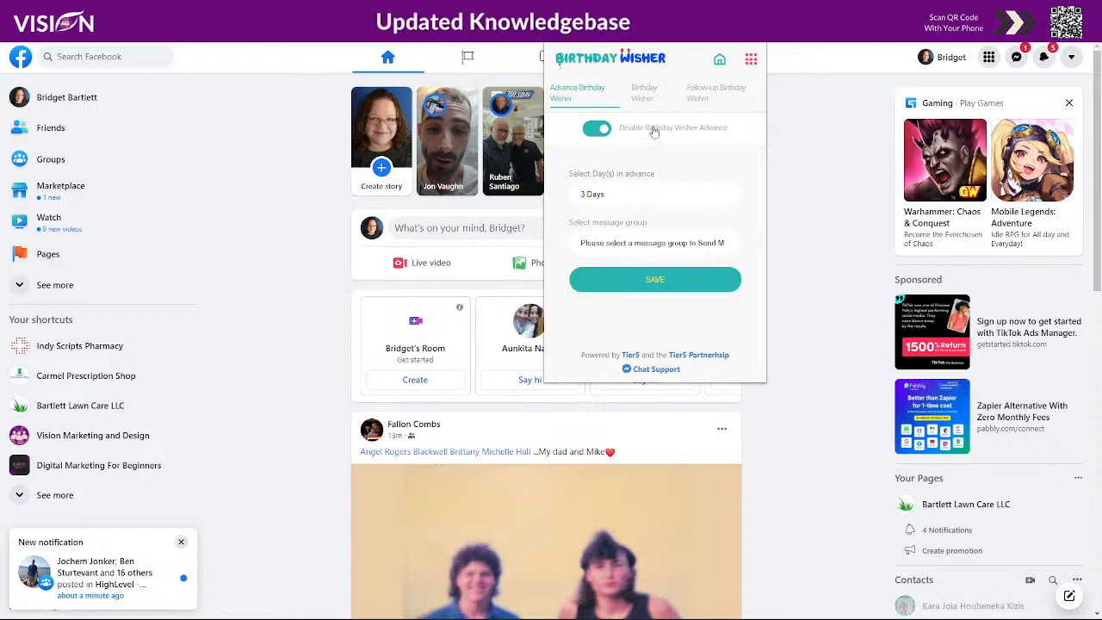
click(598, 130)
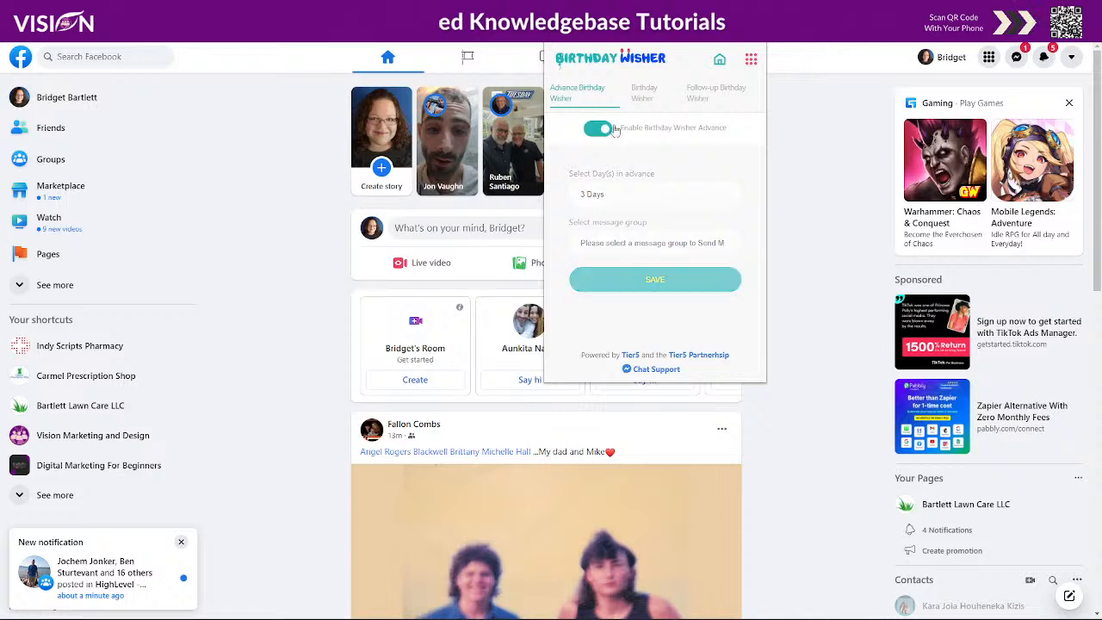
In the same-day Birthday Wisher settings, try switching the wisher and its Make Post option off and back on
click(644, 99)
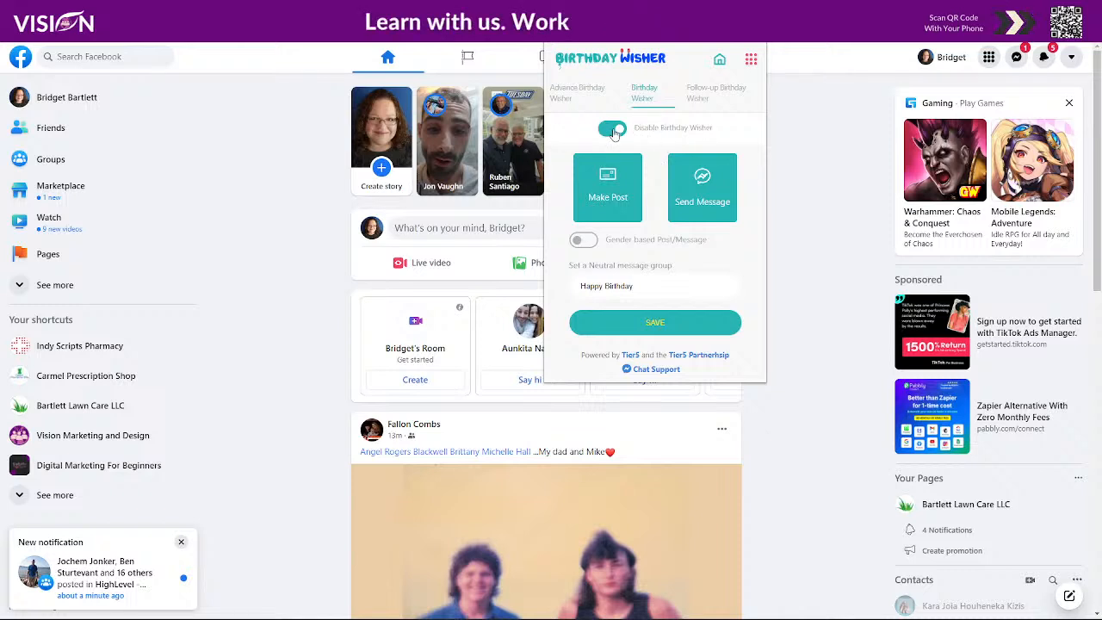
click(613, 130)
click(614, 130)
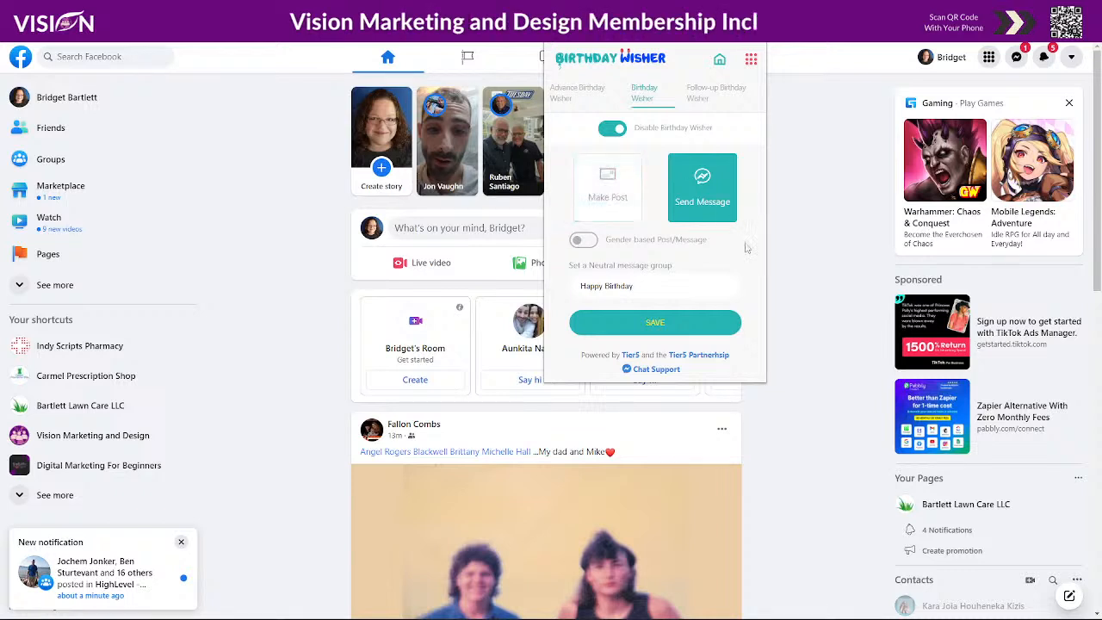
click(622, 199)
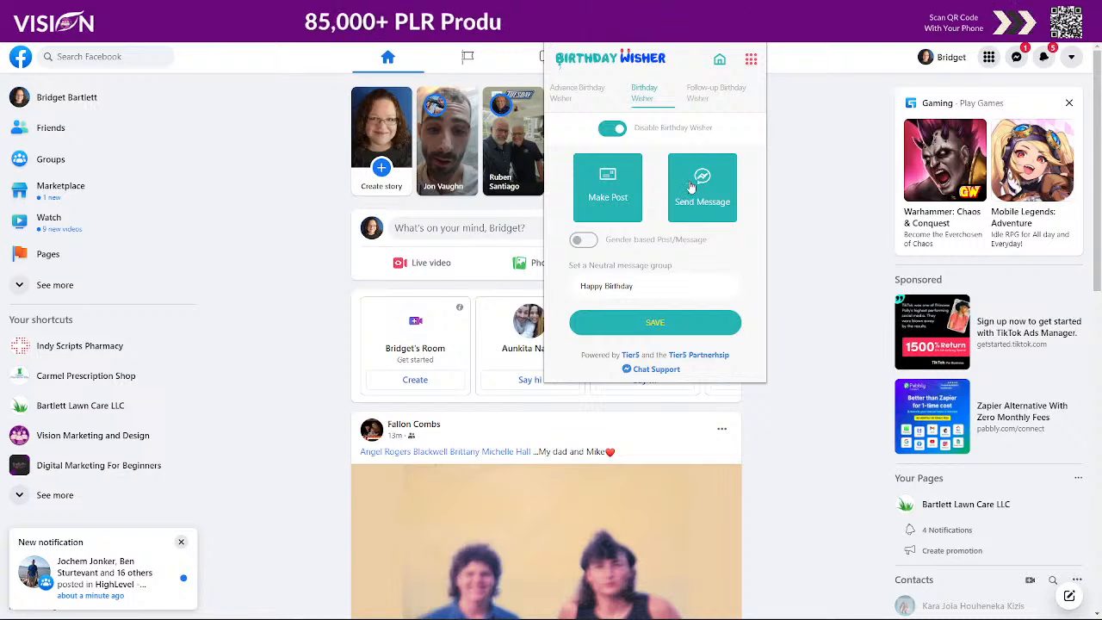
Try the gender based post/message option for the same-day Birthday Wisher and turn it back off
click(583, 241)
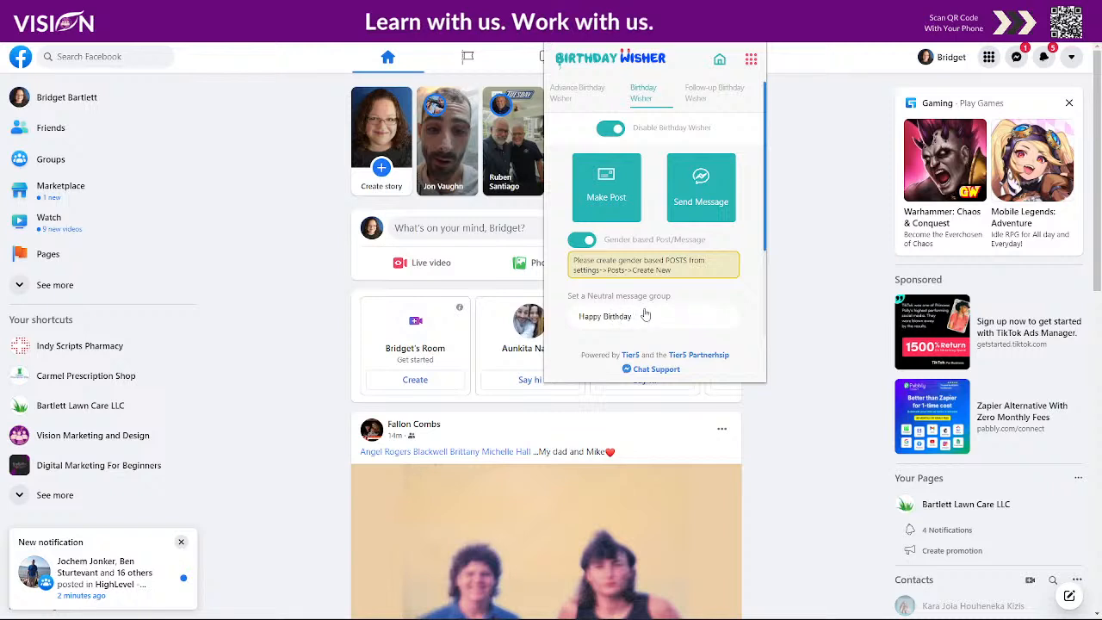
click(582, 240)
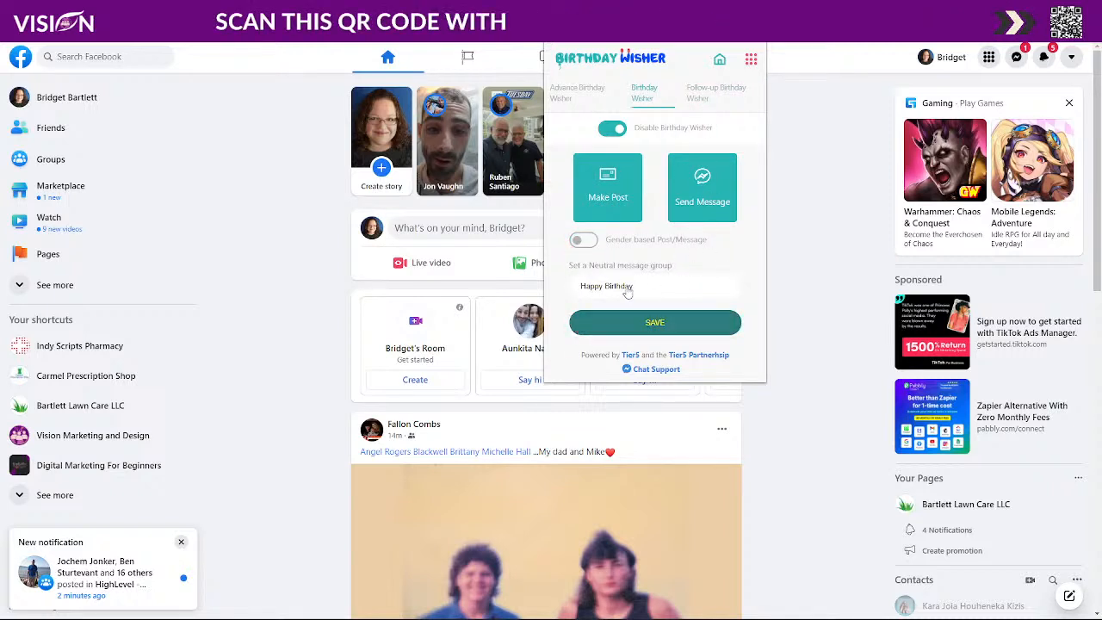
click(584, 88)
click(637, 92)
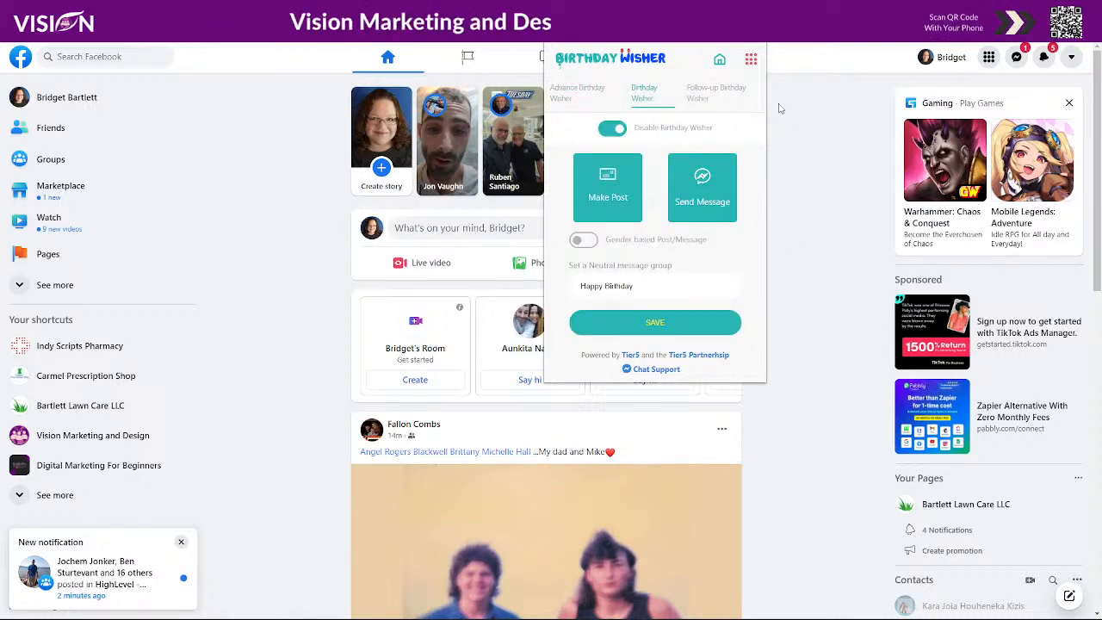
Try enabling the Follow-up Birthday Wisher, look through its follow-up day choices, and disable it again
click(711, 93)
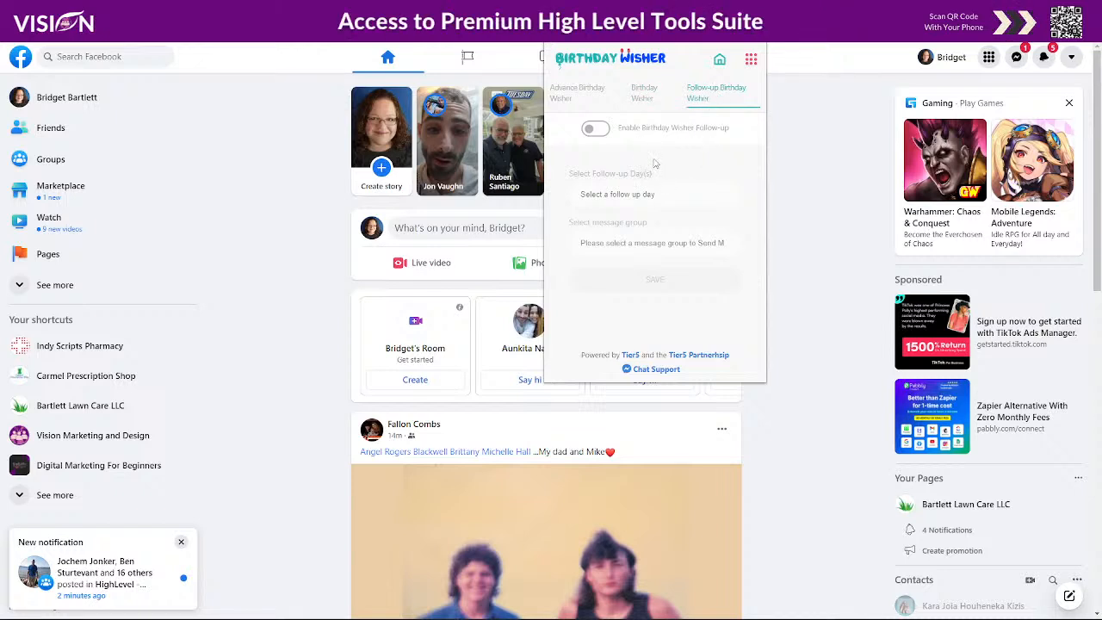
click(595, 130)
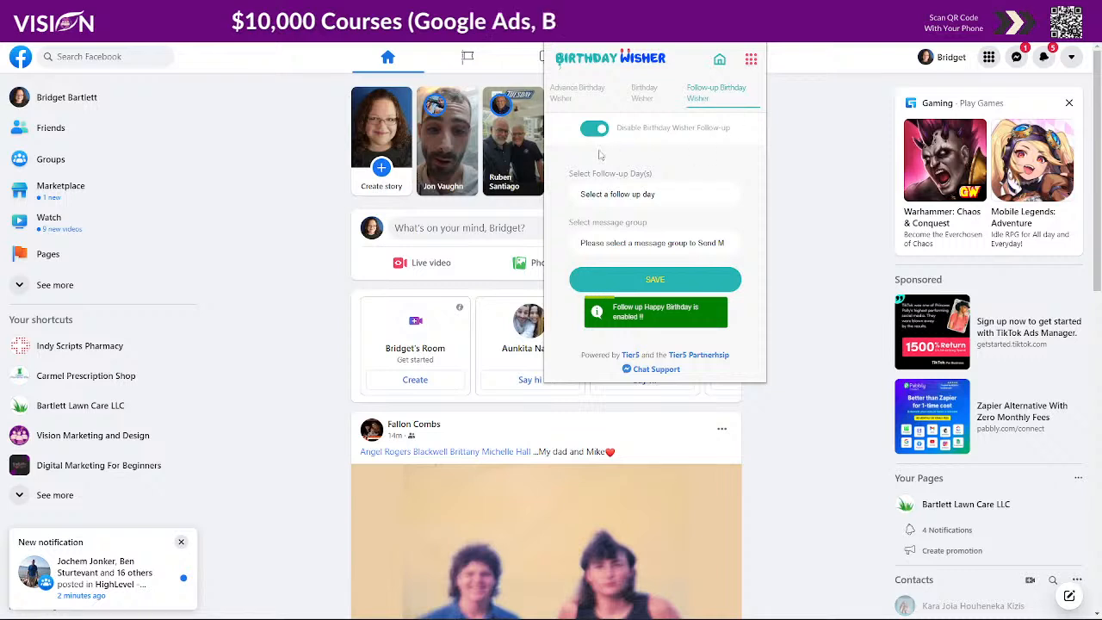
click(662, 199)
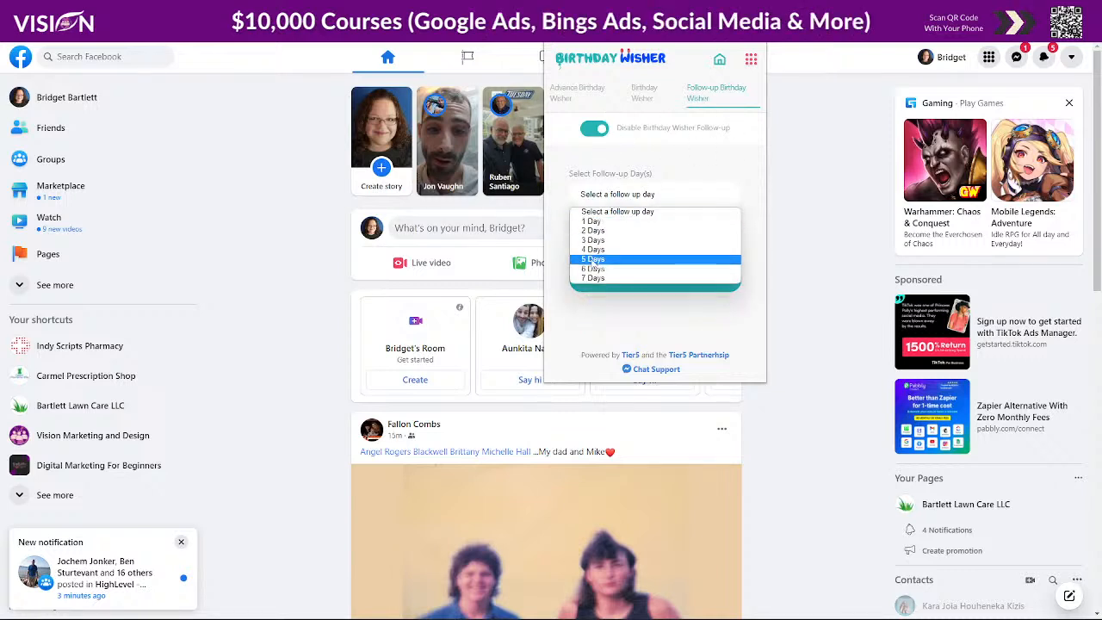
click(618, 159)
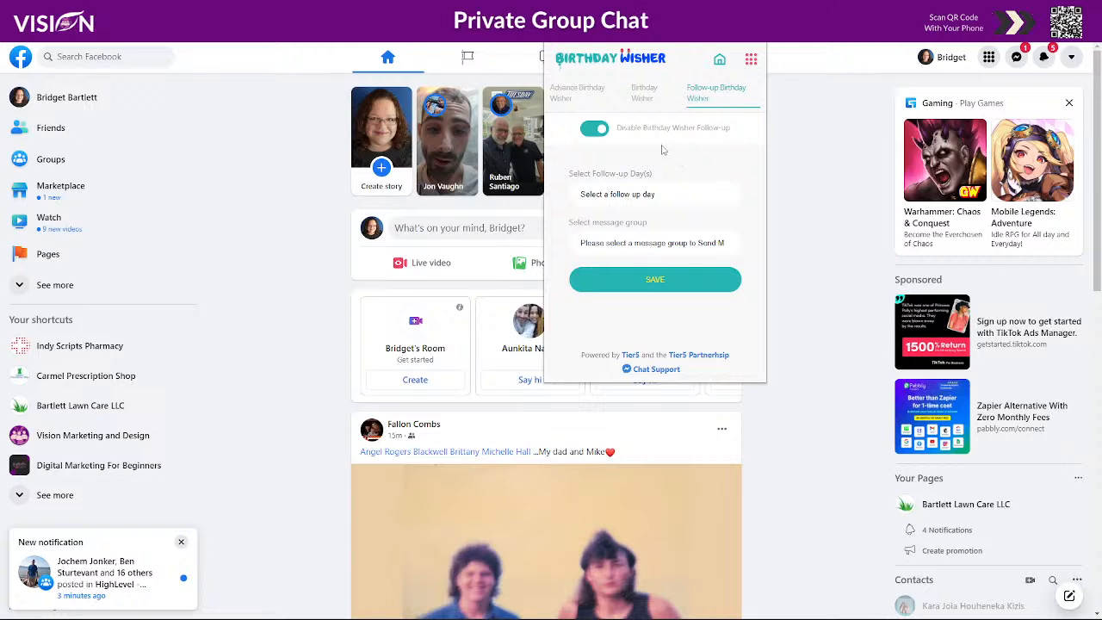
click(583, 134)
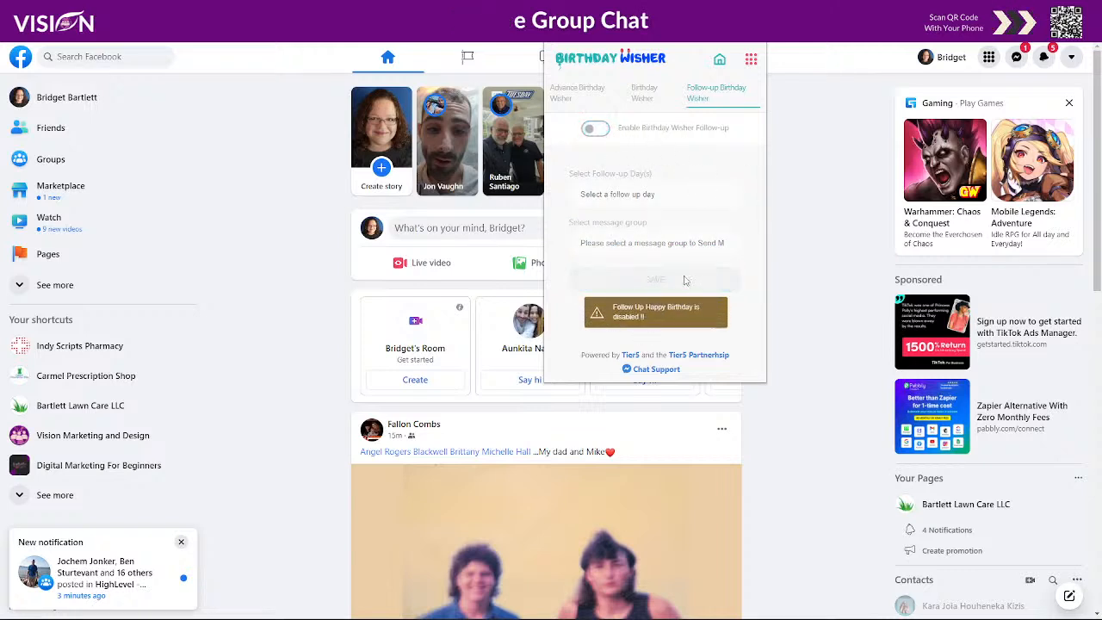
Open the Birthday Wisher settings and review the saved birthday posts
click(751, 62)
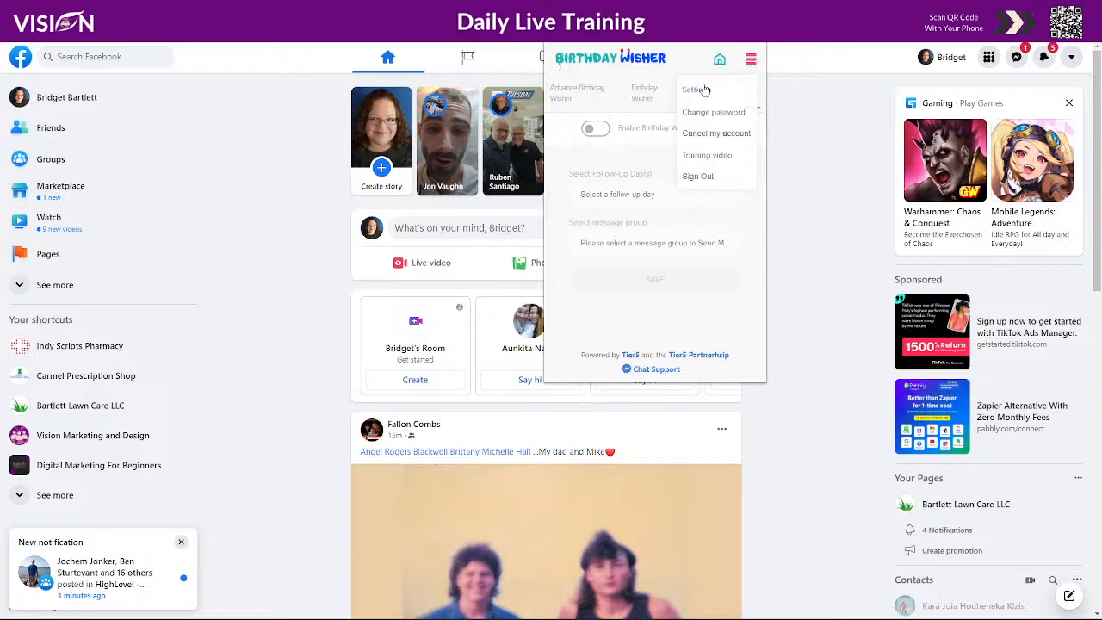
click(641, 94)
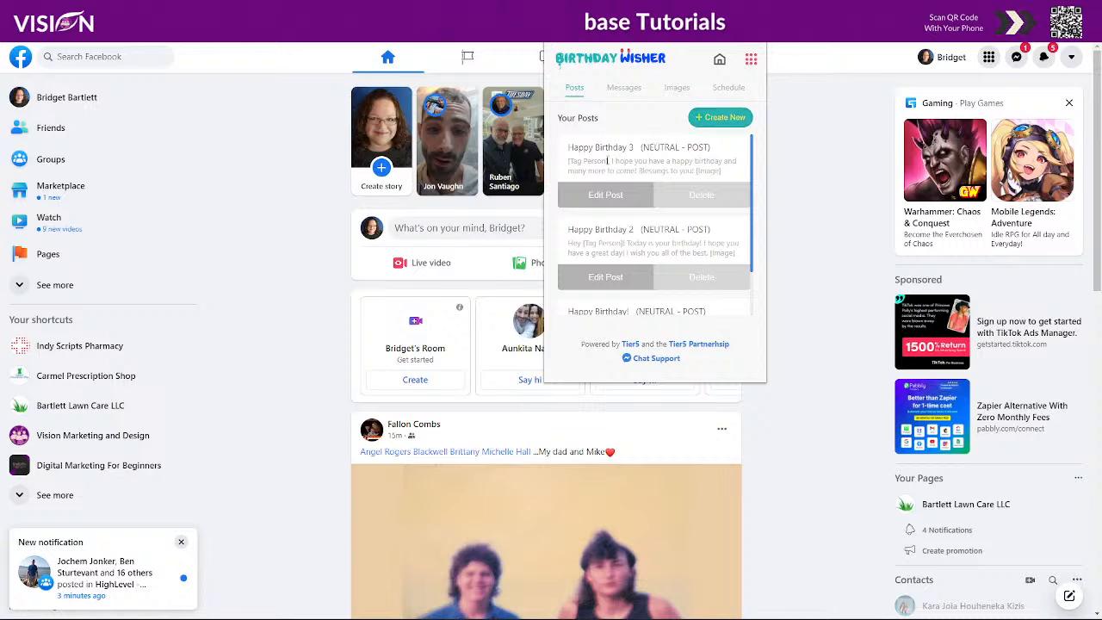
scroll(665, 222, down, 1)
scroll(665, 222, up, 1)
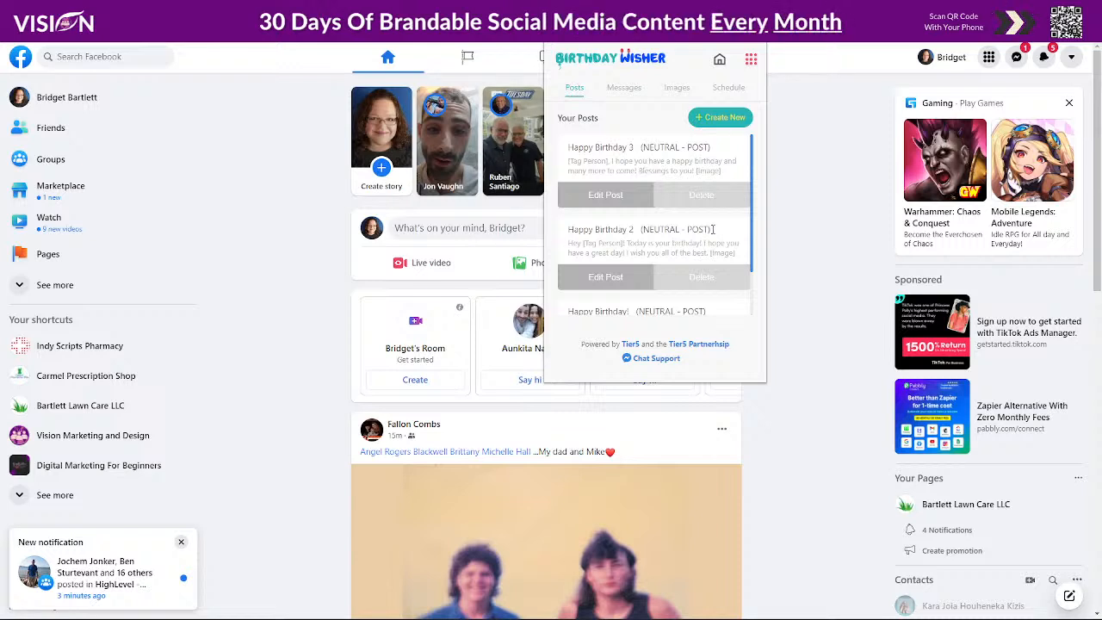
scroll(623, 202, down, 1)
scroll(627, 246, up, 1)
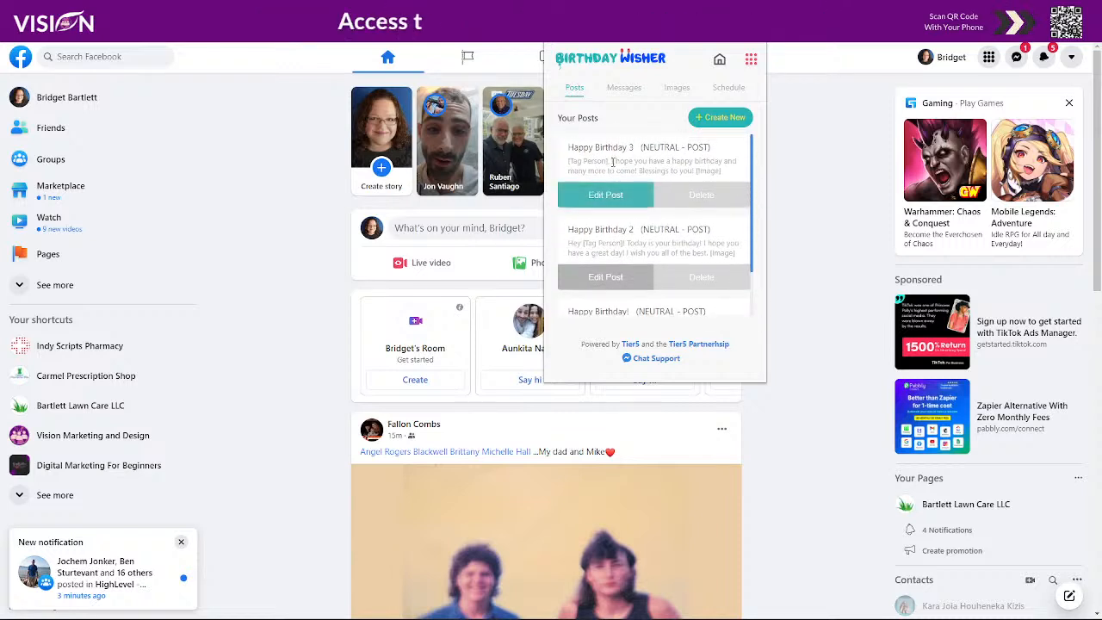
Start a new post titled "HB 4" and insert the [Tag Person] keyword into its content
click(719, 118)
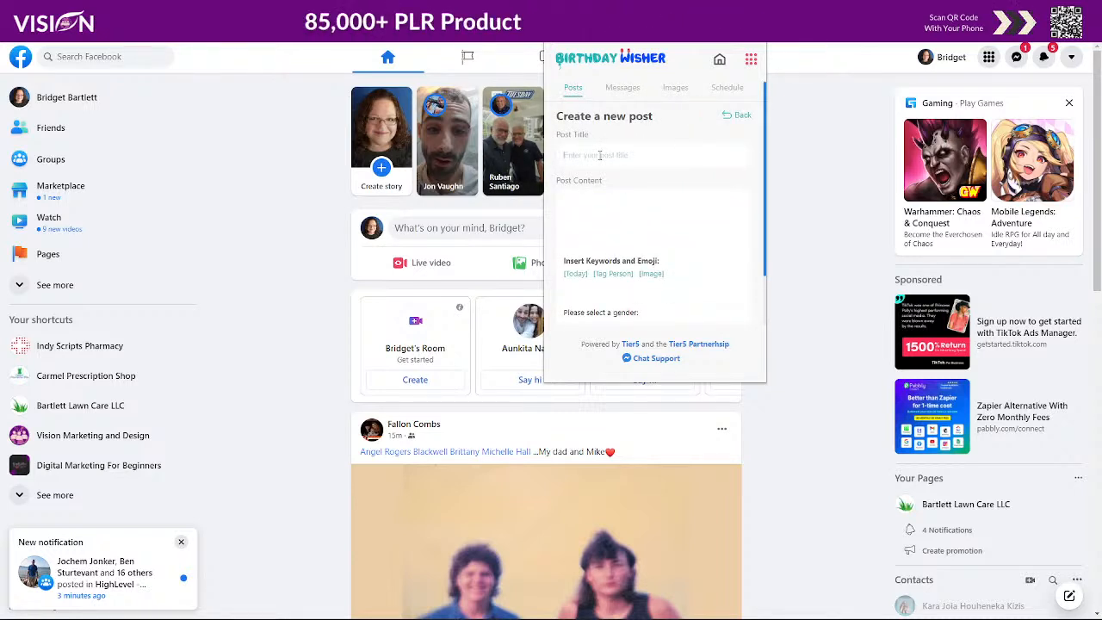
text(HB 4)
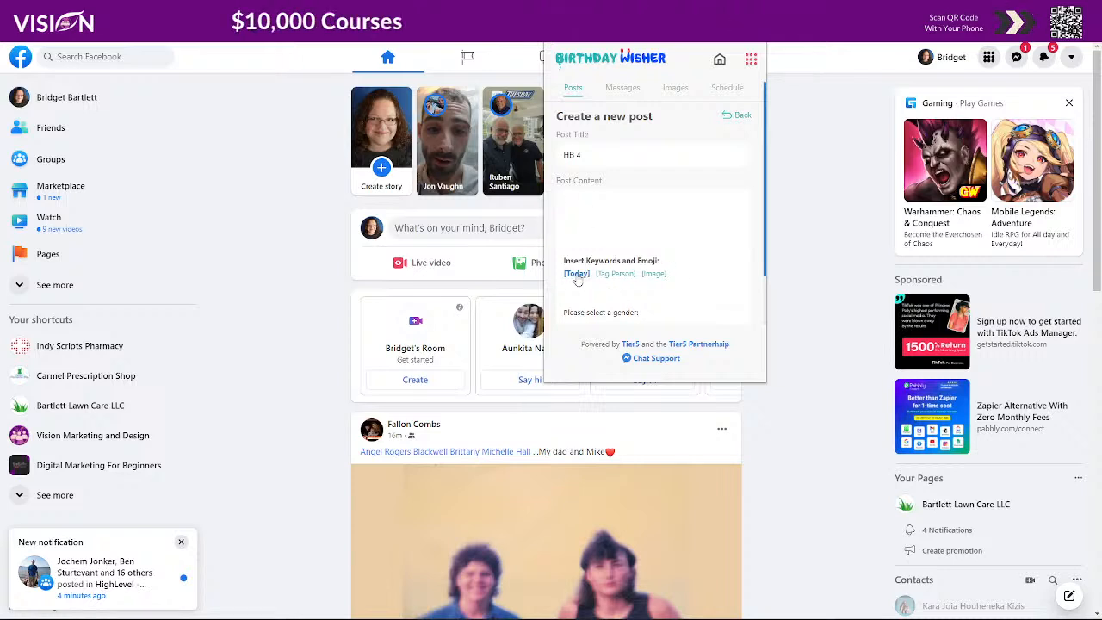
click(591, 207)
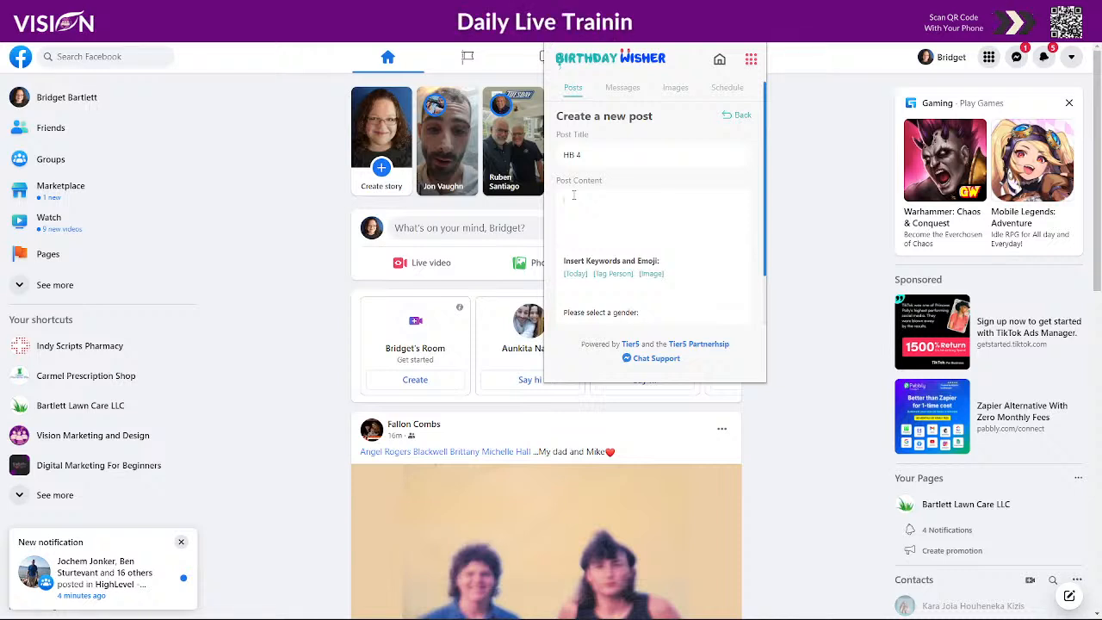
click(616, 274)
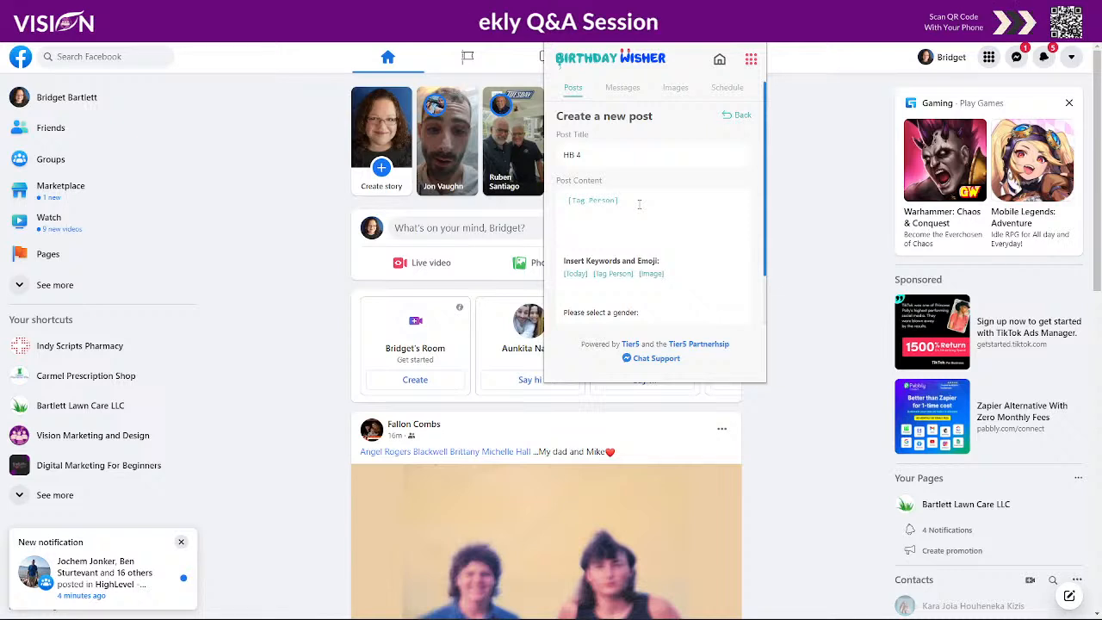
Continue the post content with ", it's your Birthday! Happy Birthday" and add the [Image] keyword at the end
text(, It's)
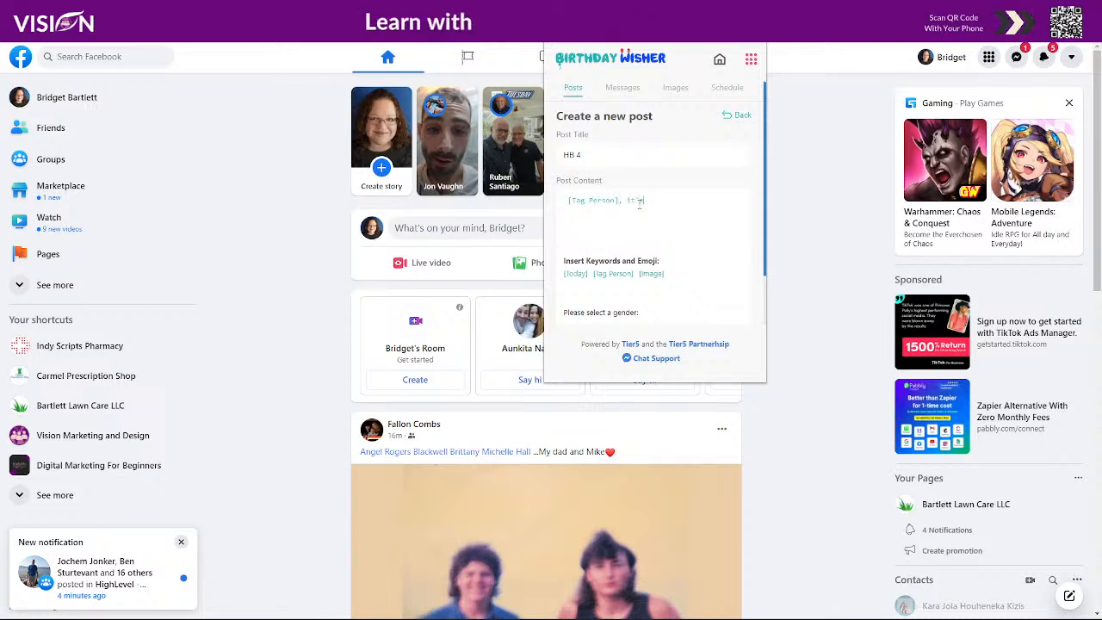
text( you! Birthda)
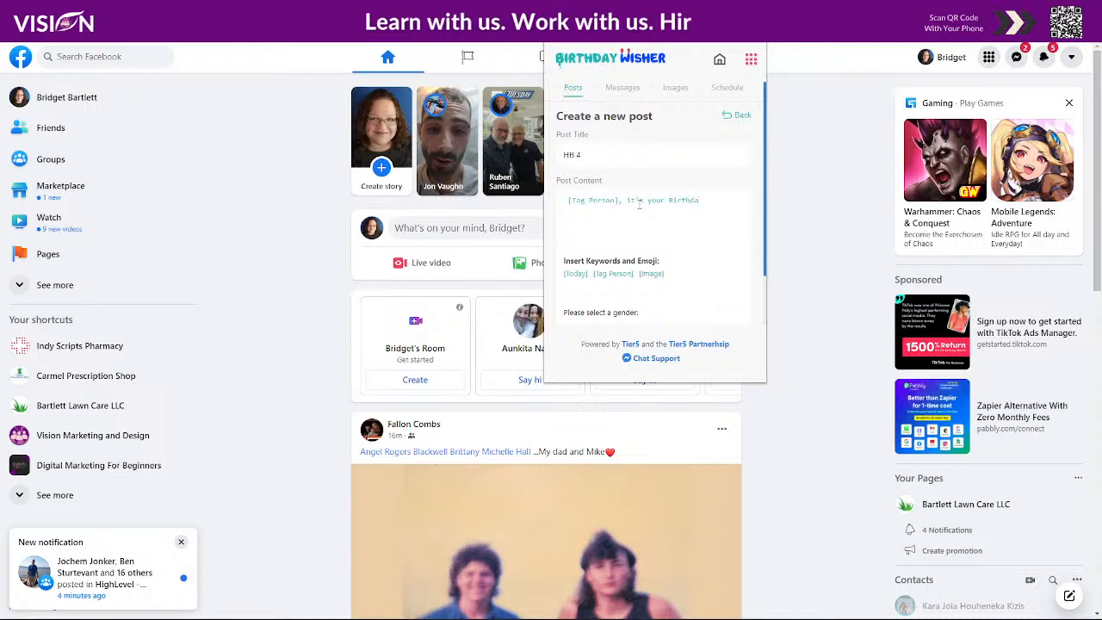
text(y! Happ)
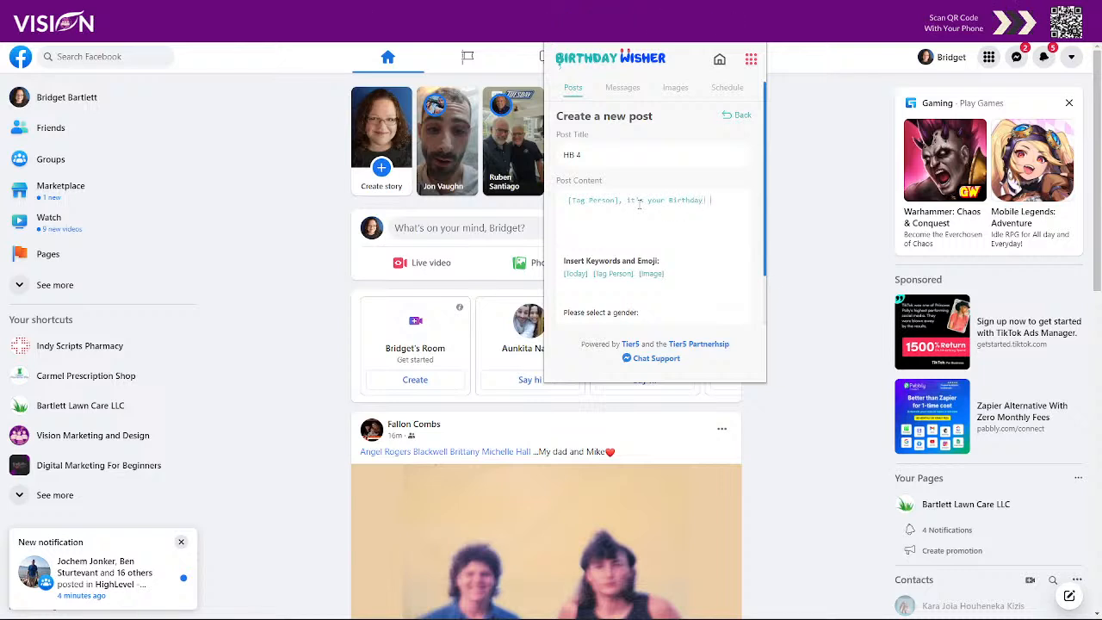
text(Birthday)
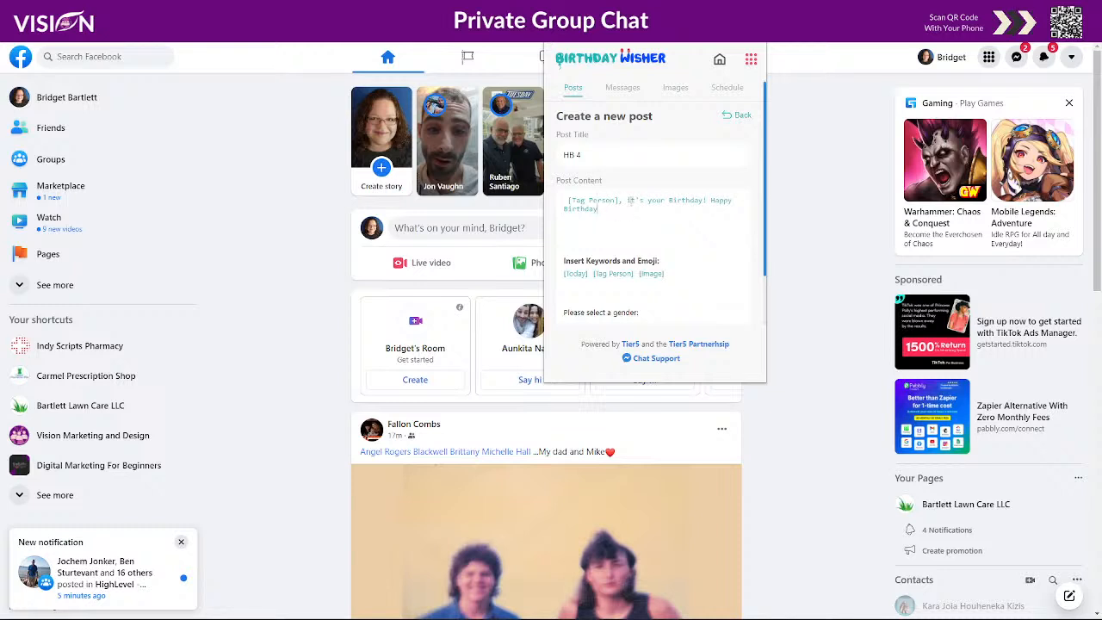
click(652, 274)
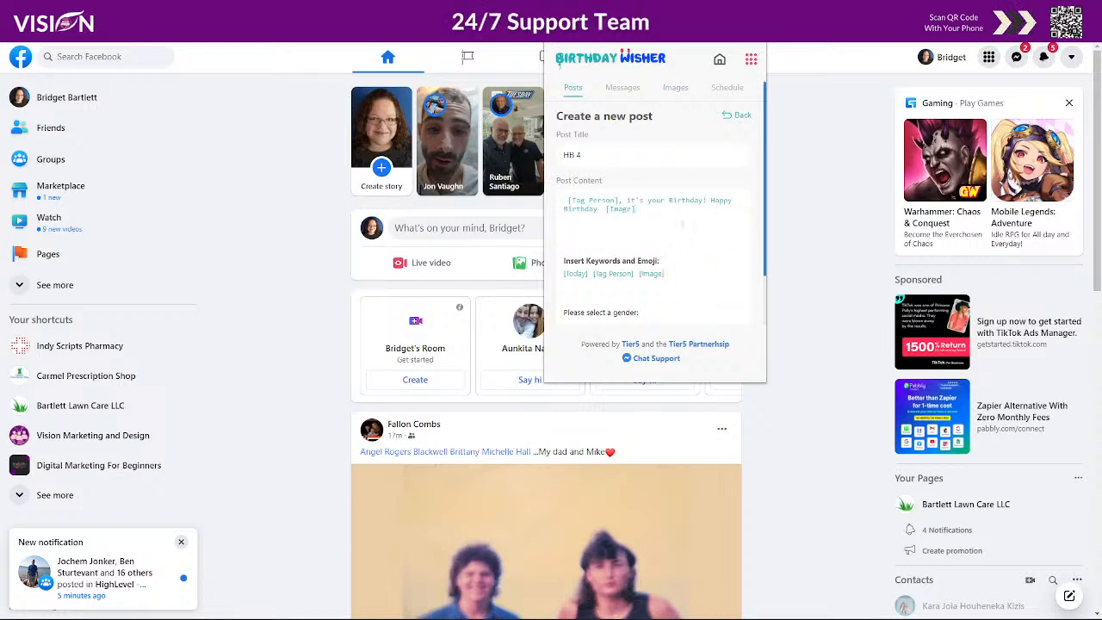
Check the gender choices for the new post and return to the saved posts without saving it
scroll(662, 255, down, 3)
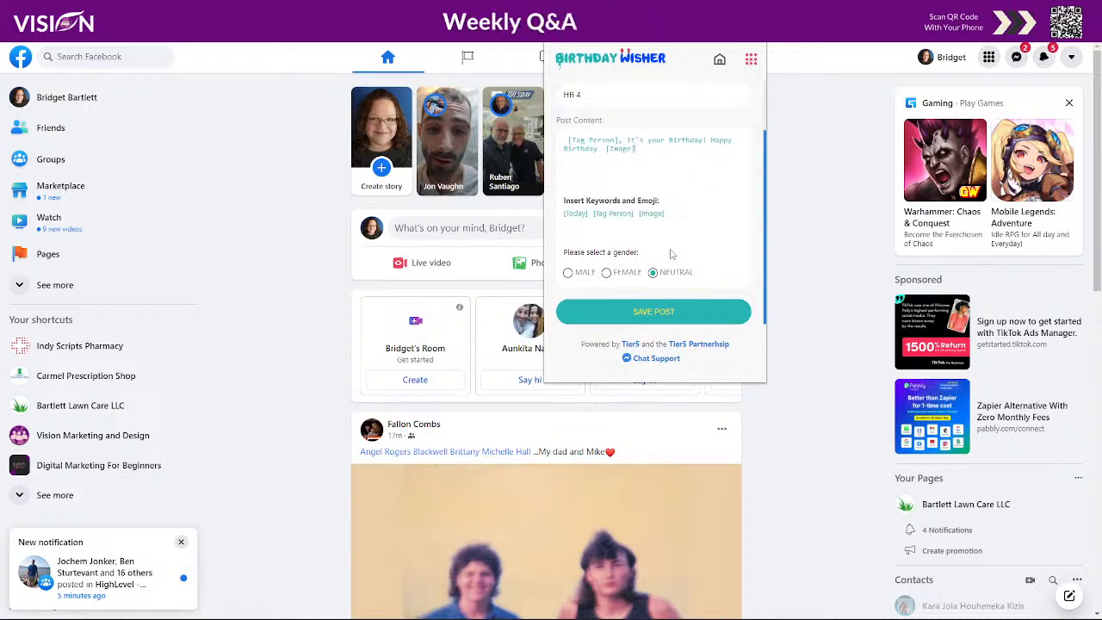
scroll(694, 308, up, 2)
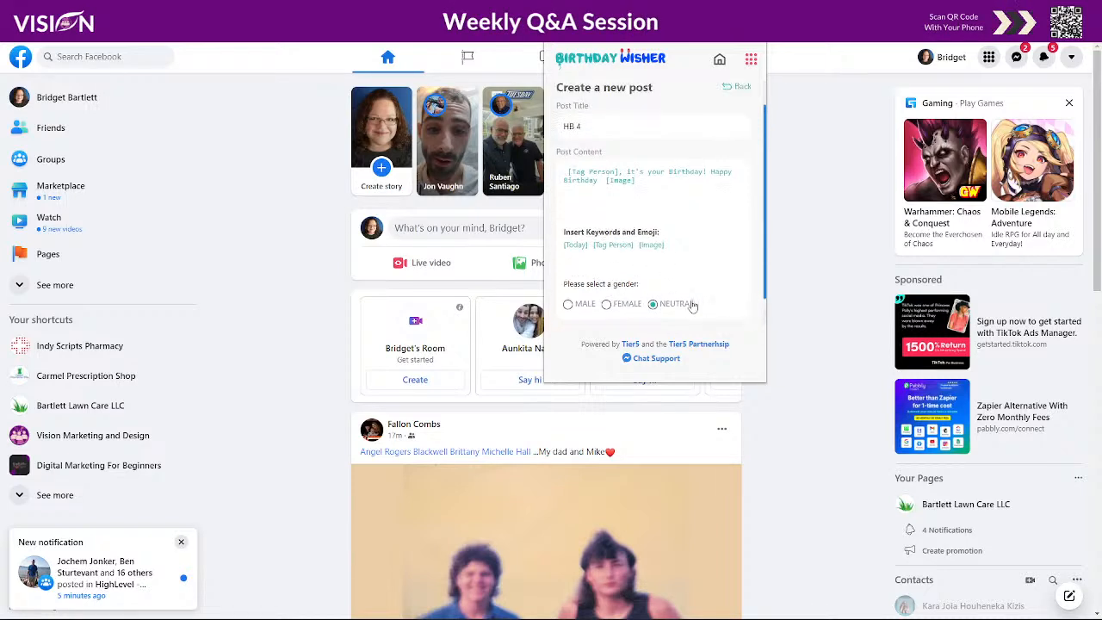
click(738, 115)
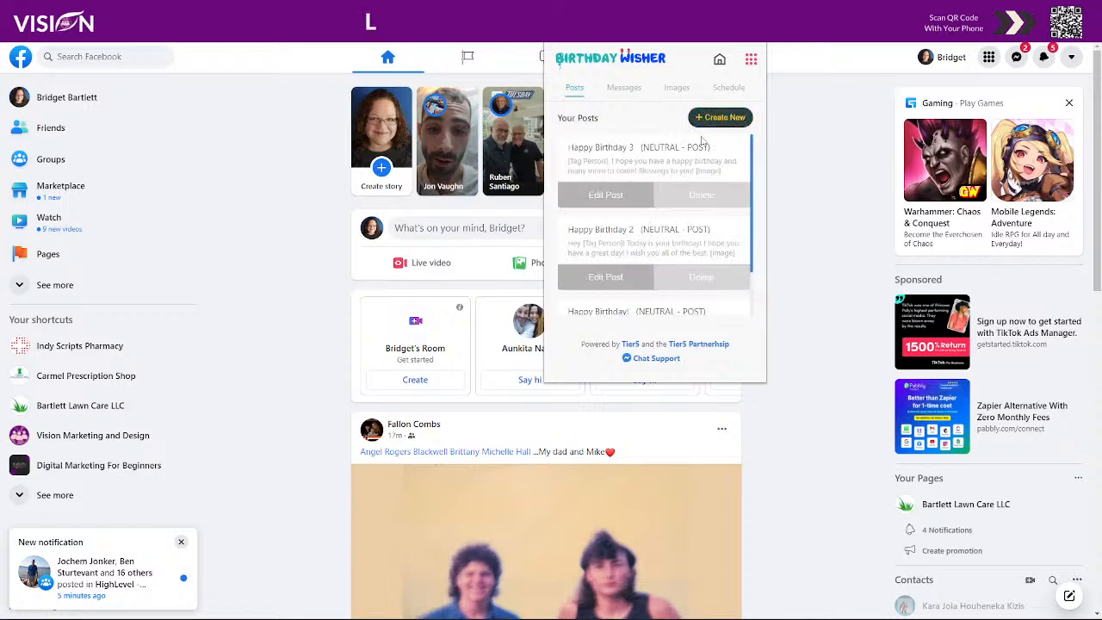
Look through the saved posts and open the "Happy Birthday 3" post for editing
scroll(605, 200, down, 1)
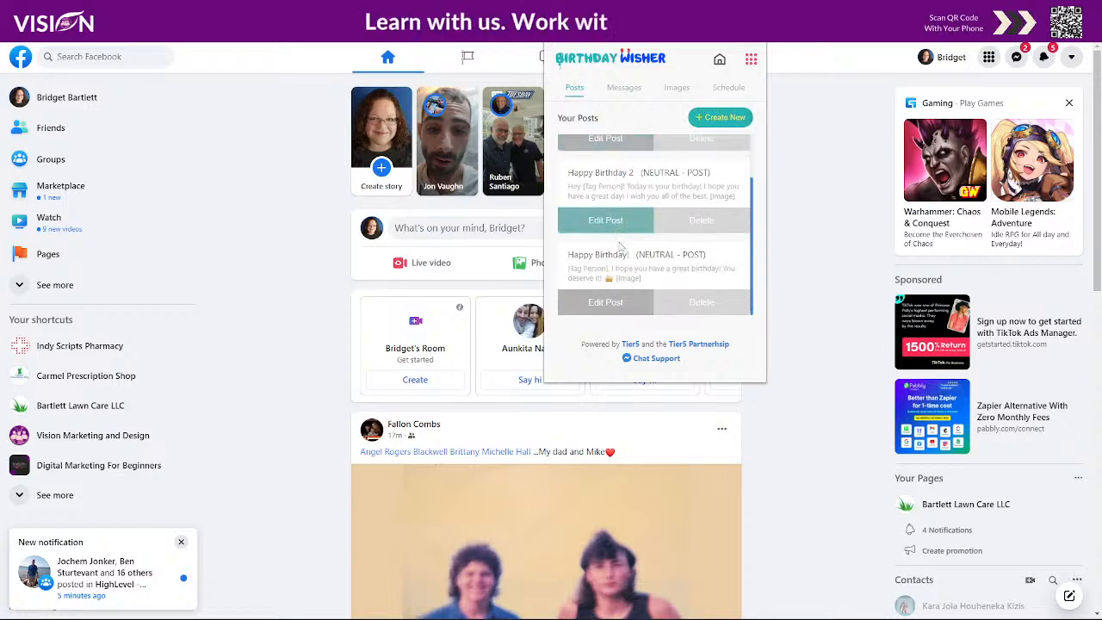
scroll(623, 246, up, 1)
click(613, 195)
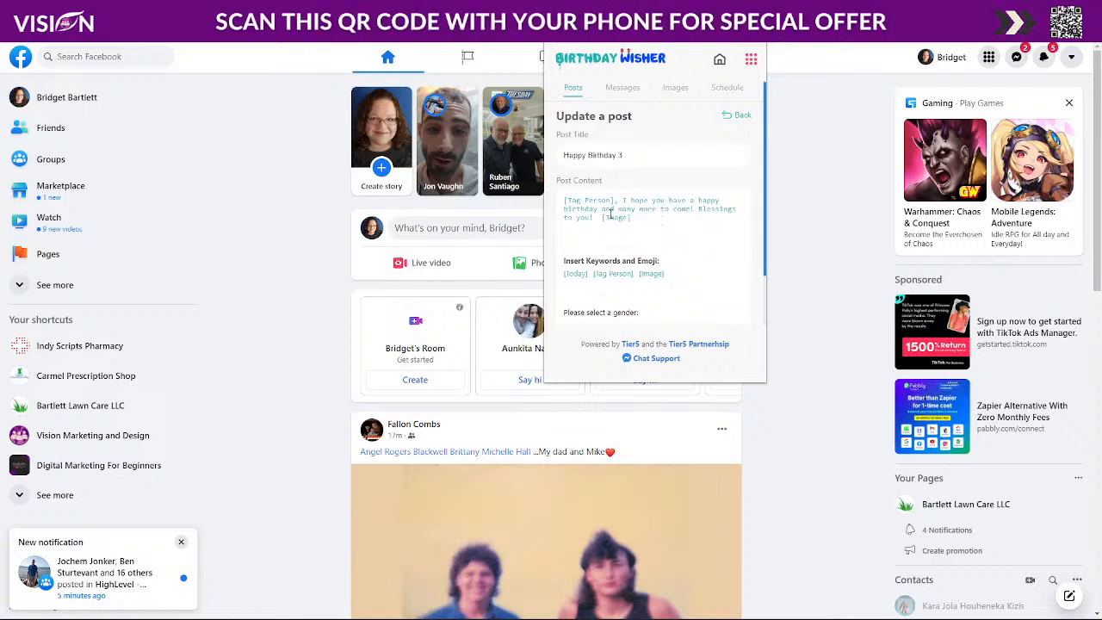
Review the contents of the "Happy Birthday 2" and "Happy Birthday!" posts and look over the saved posts list again
click(734, 116)
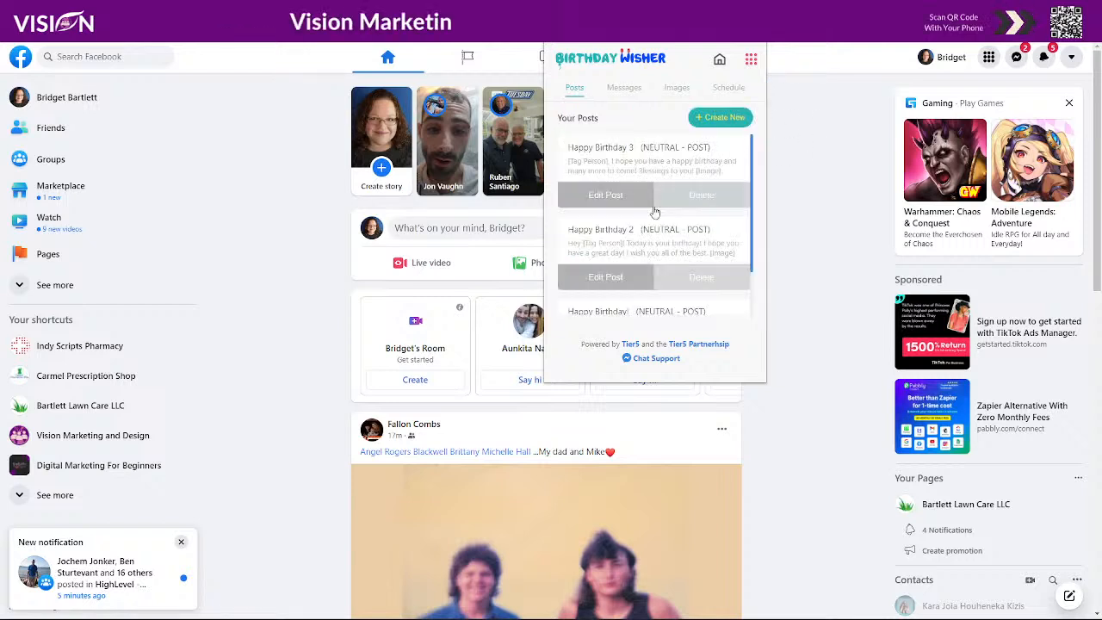
click(611, 285)
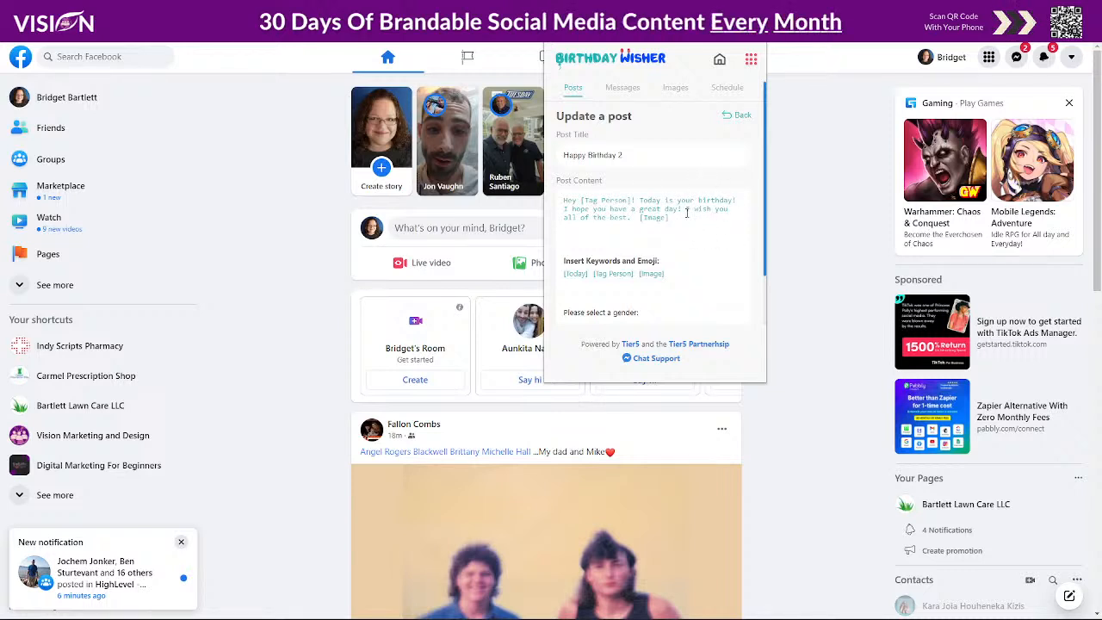
click(734, 114)
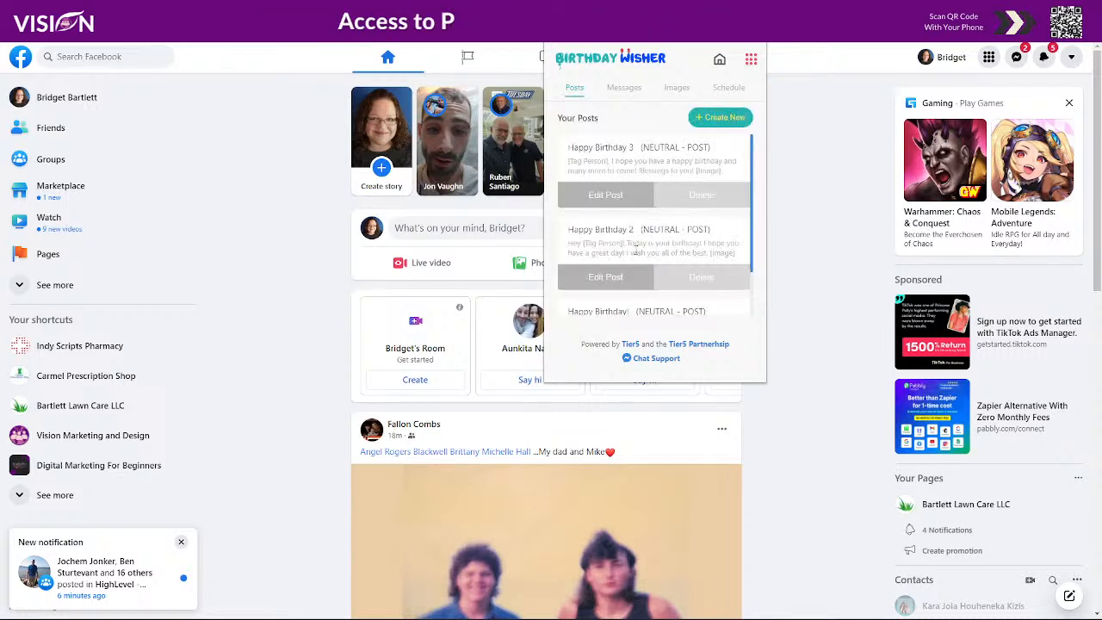
scroll(645, 263, down, 1)
click(603, 302)
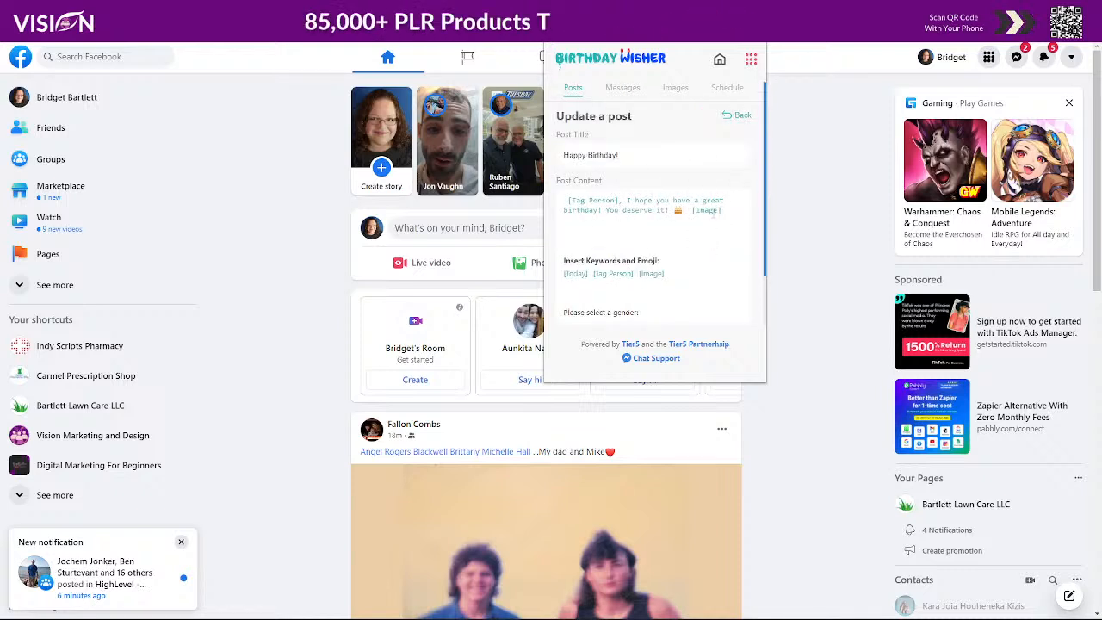
click(740, 117)
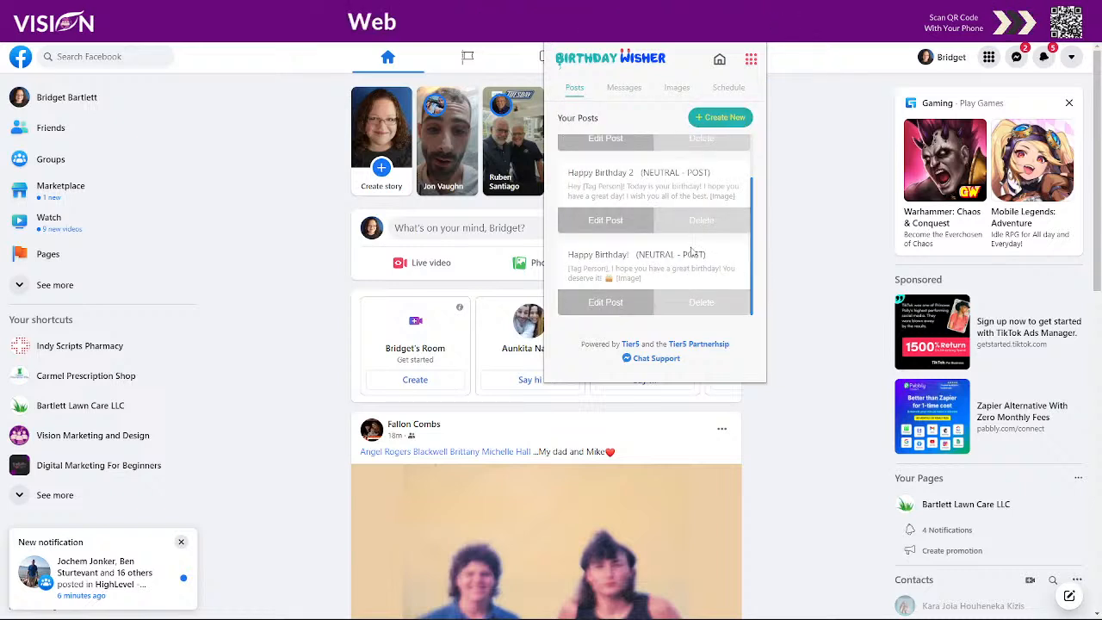
scroll(670, 221, up, 1)
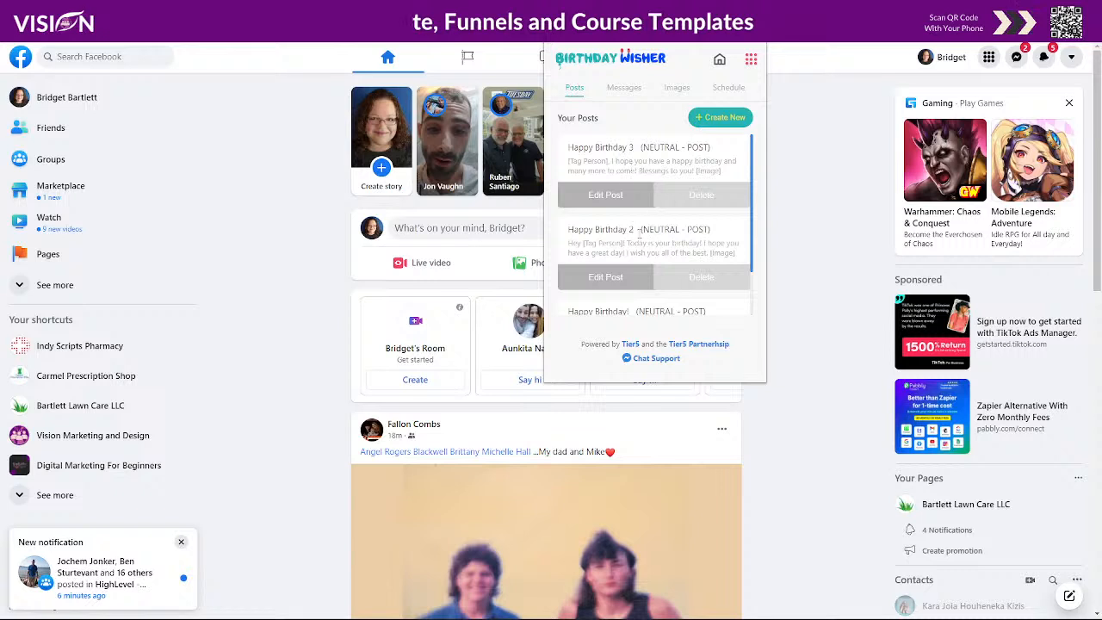
click(619, 90)
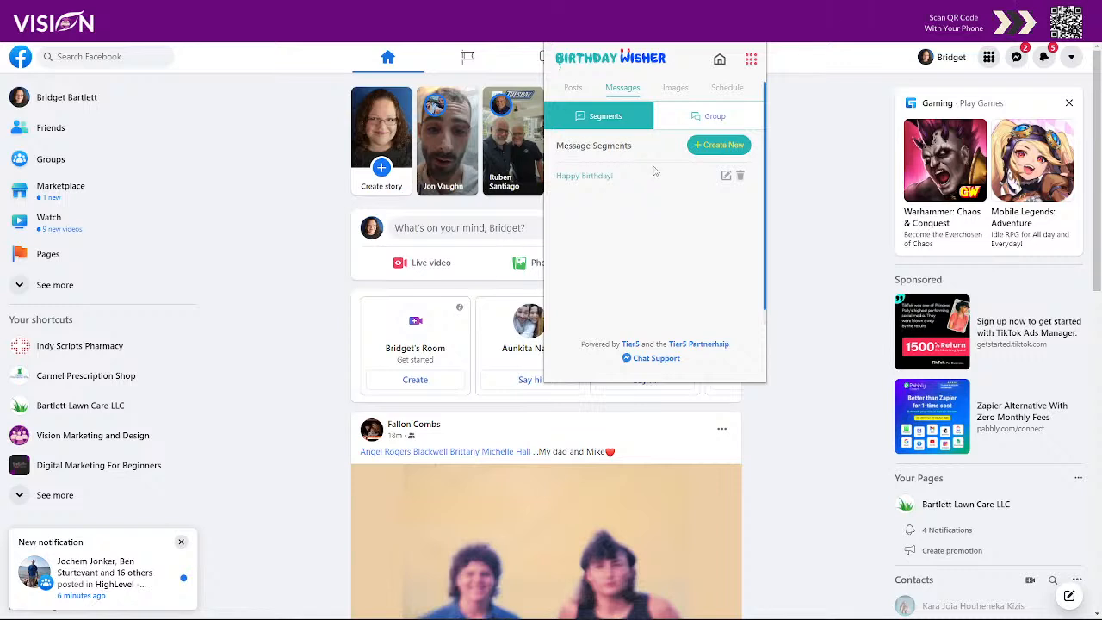
click(576, 91)
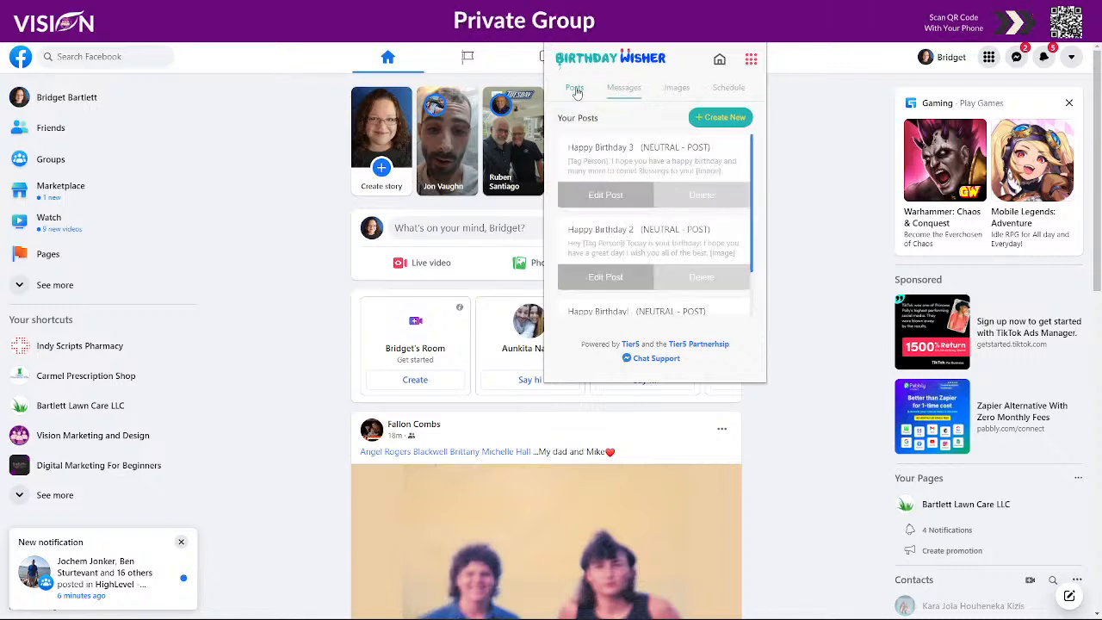
scroll(656, 207, down, 2)
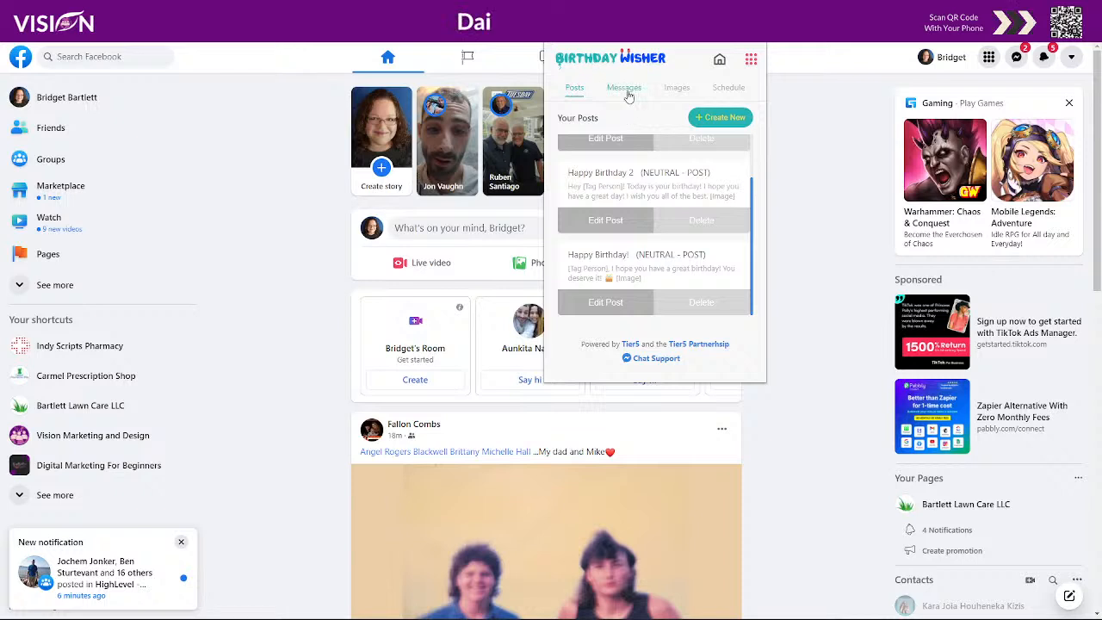
Check the form for a new message segment and open the existing "Happy Birthday!" message segment for editing
click(629, 91)
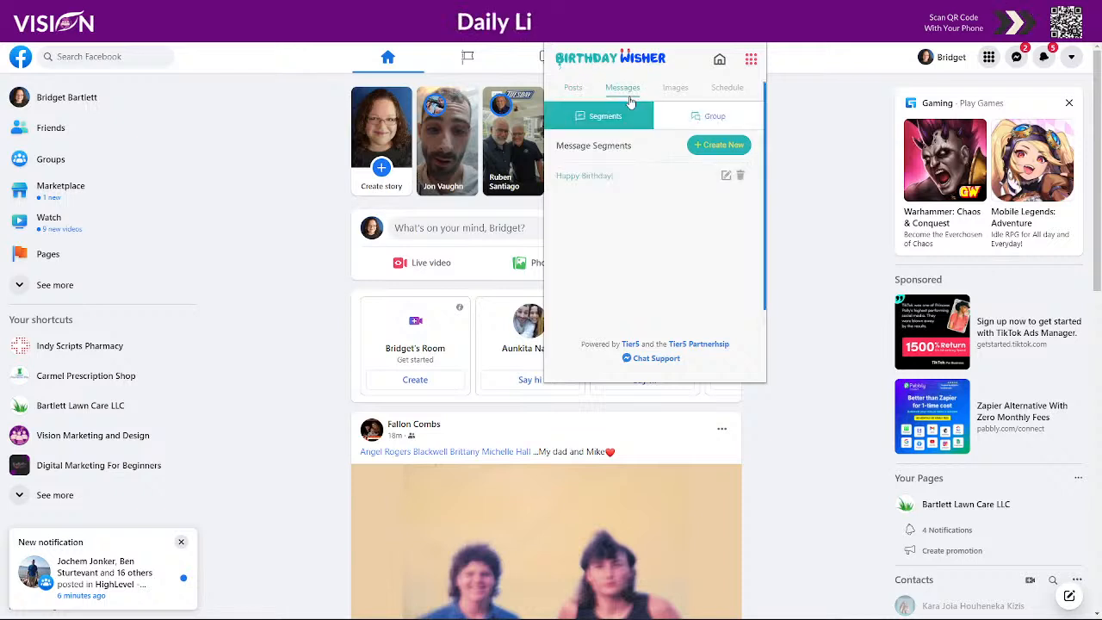
click(713, 145)
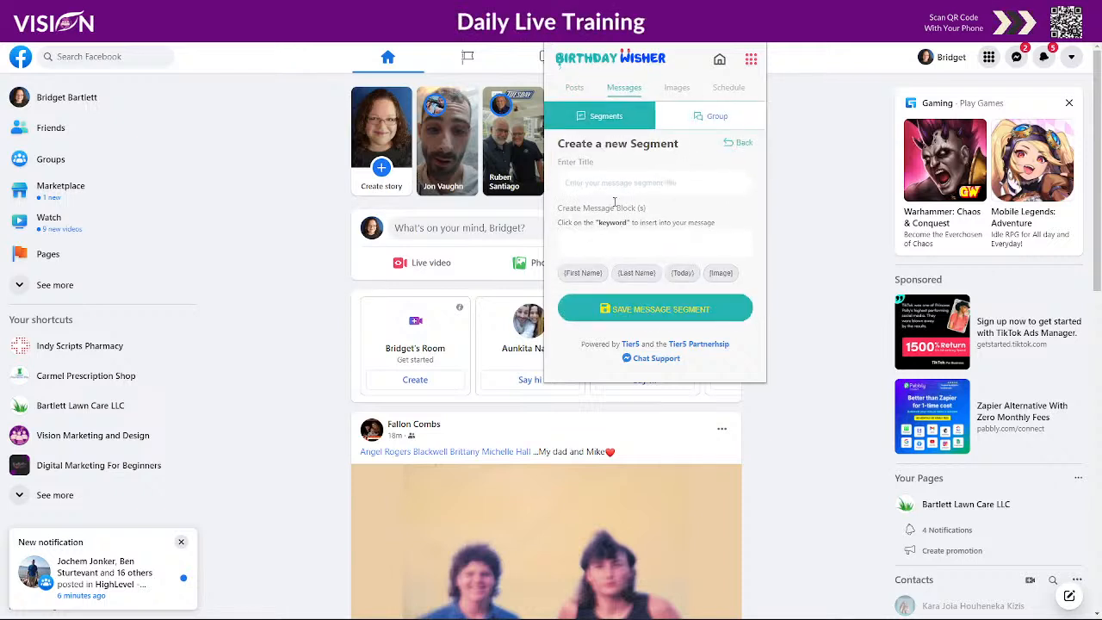
click(732, 142)
click(726, 176)
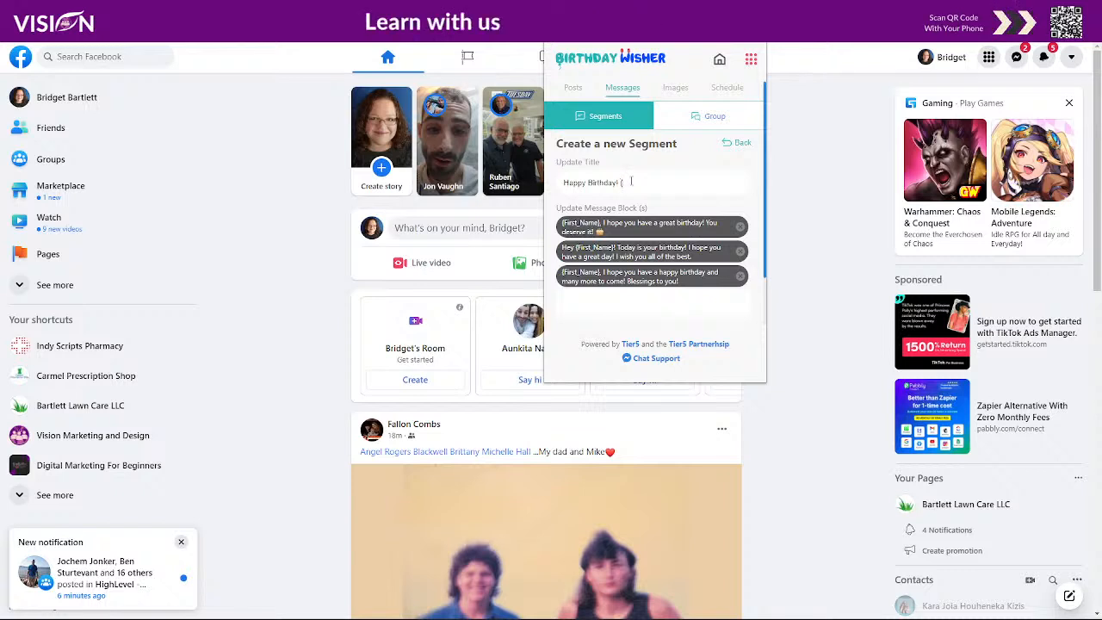
text(Moman)
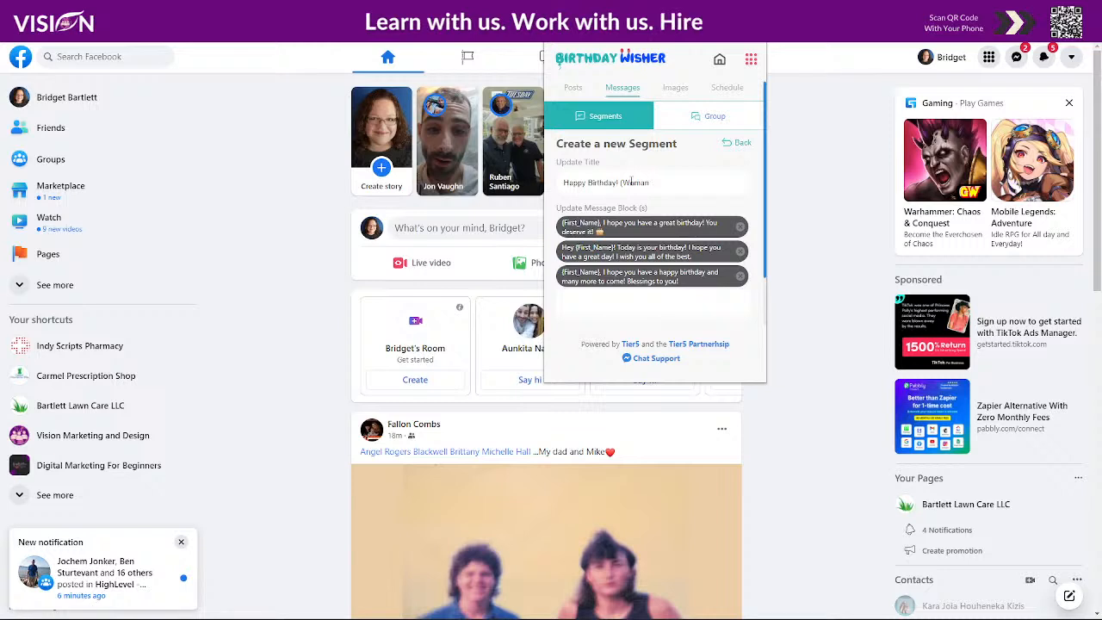
key(BackSpace)
key(BackSpace)
key(BackSpace)
key(BackSpace)
key(BackSpace)
key(BackSpace)
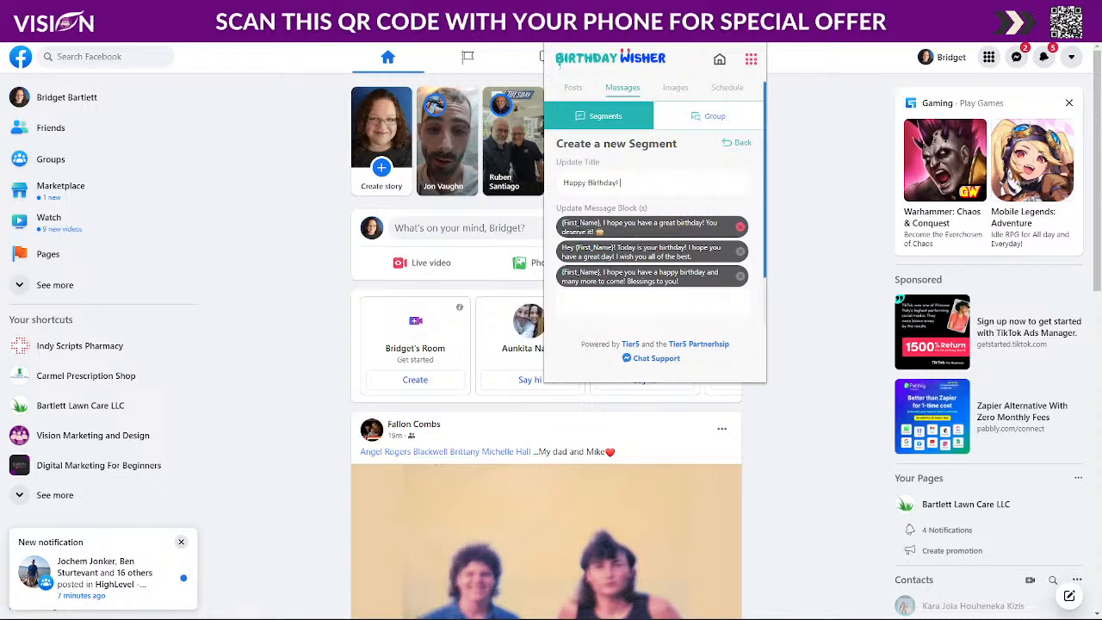
Start another message block in the segment with the {First Name} keyword followed by ", today is your birthday!"
scroll(640, 296, down, 1)
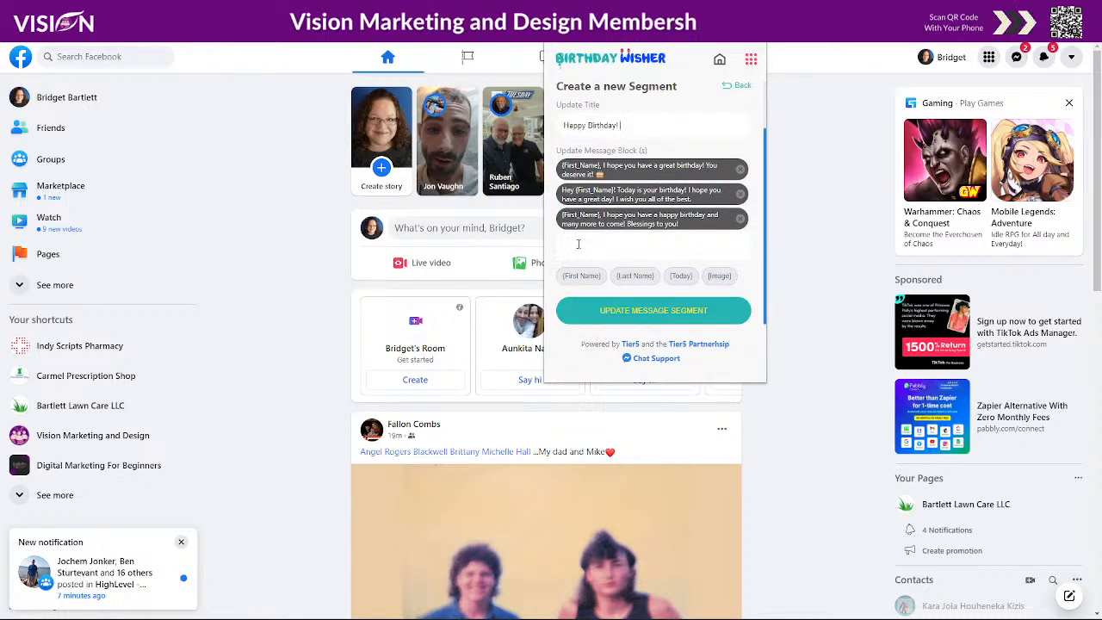
click(582, 278)
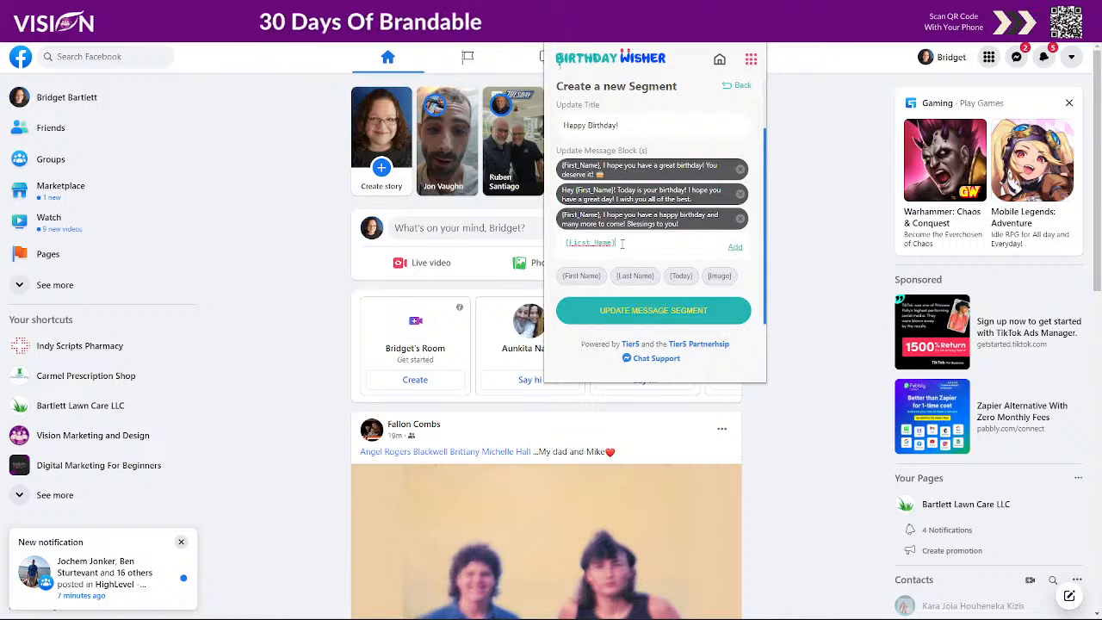
text(, )
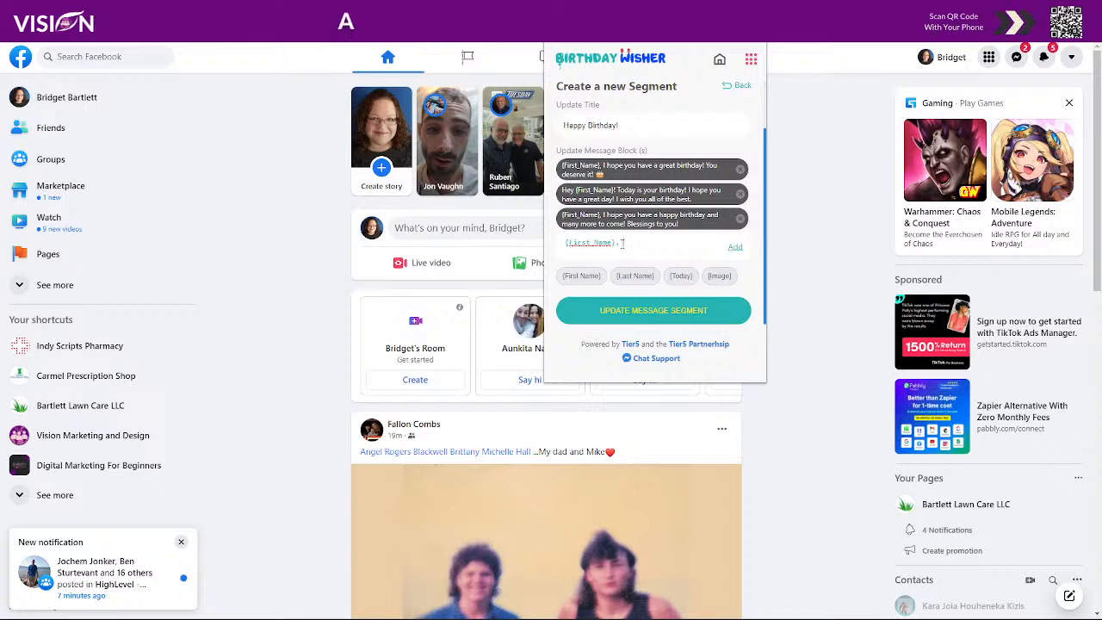
text(Today is )
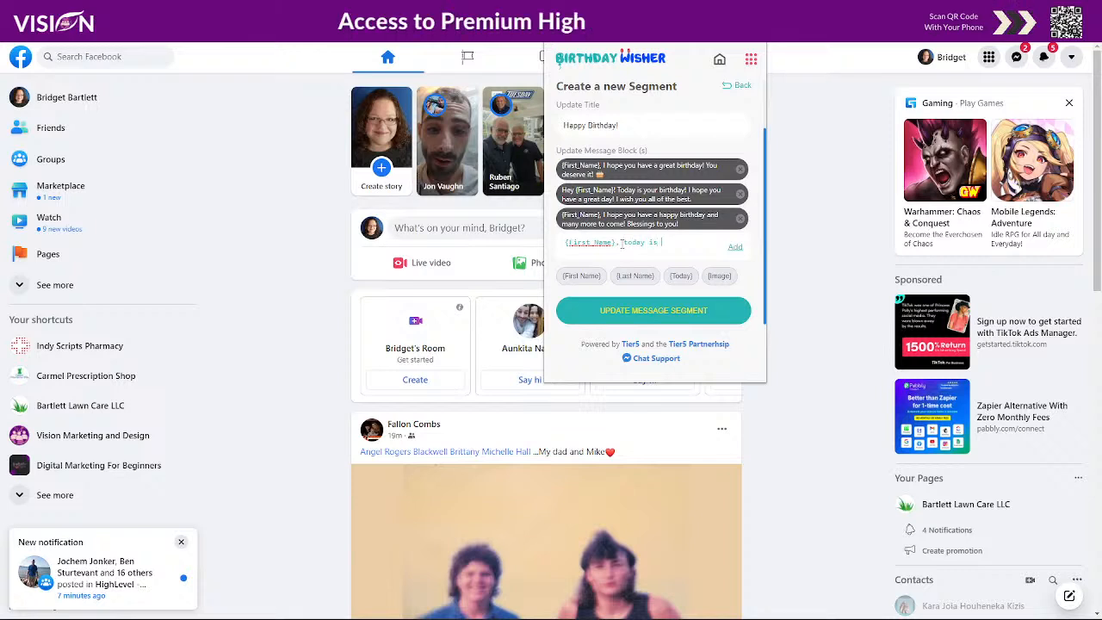
text(your birthday)
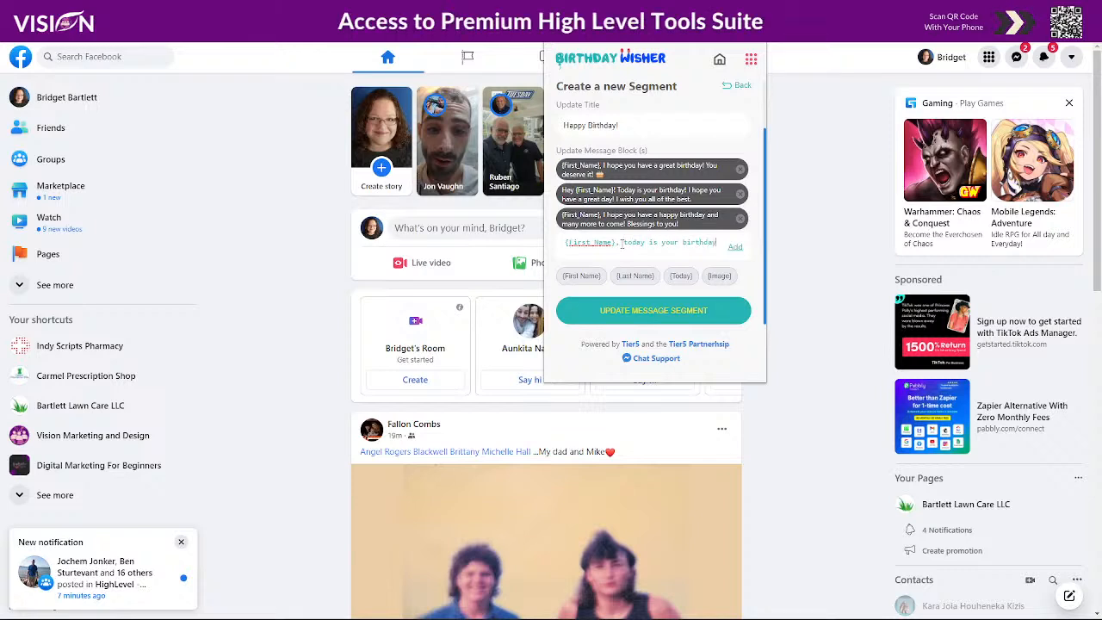
text(!)
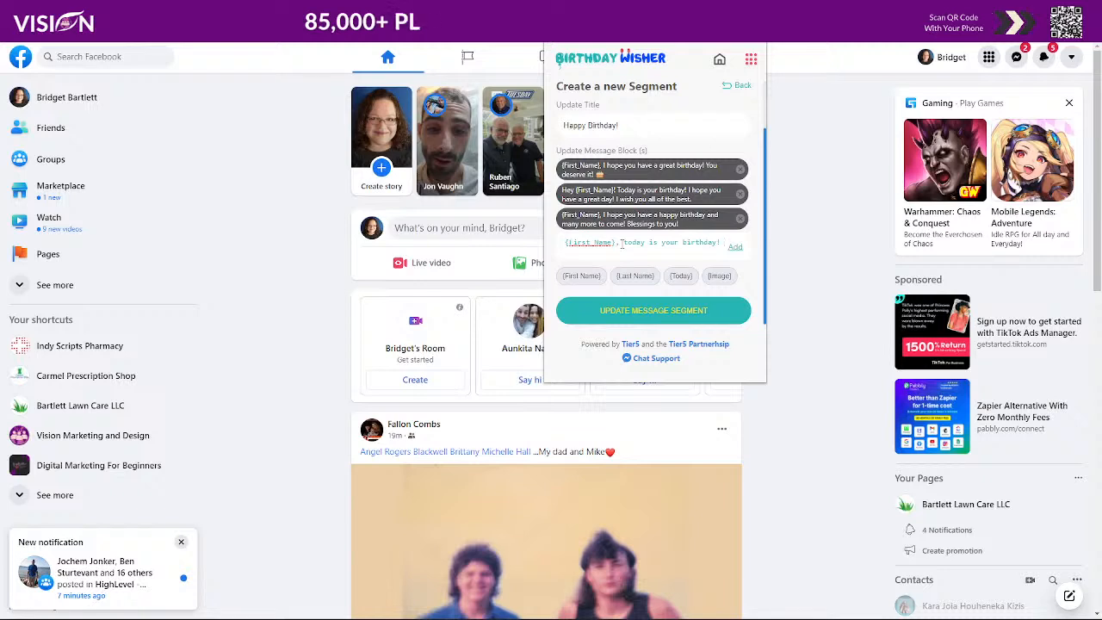
Complete the message block with "Do you have something special planned?", add it to the segment and update the message segment
text( Do you have so)
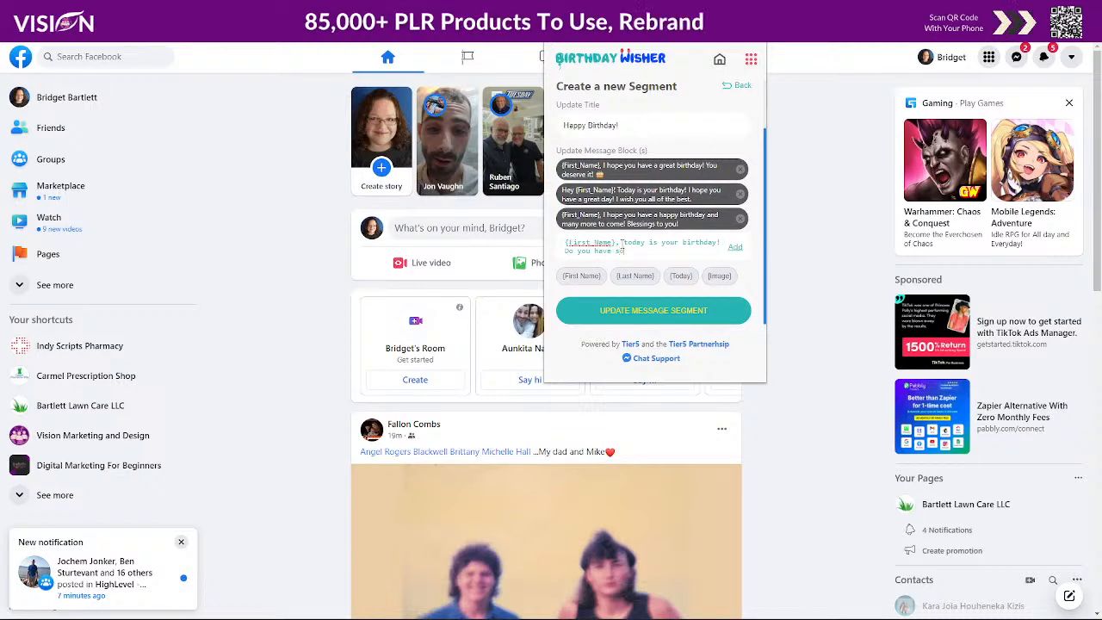
text(mething spe)
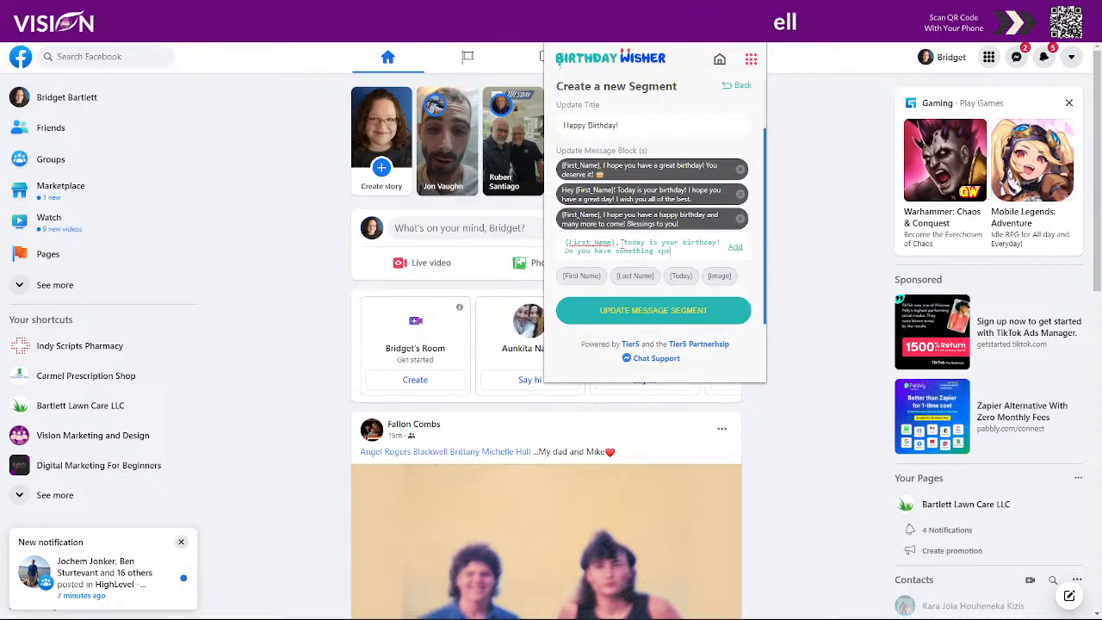
text(cial planned)
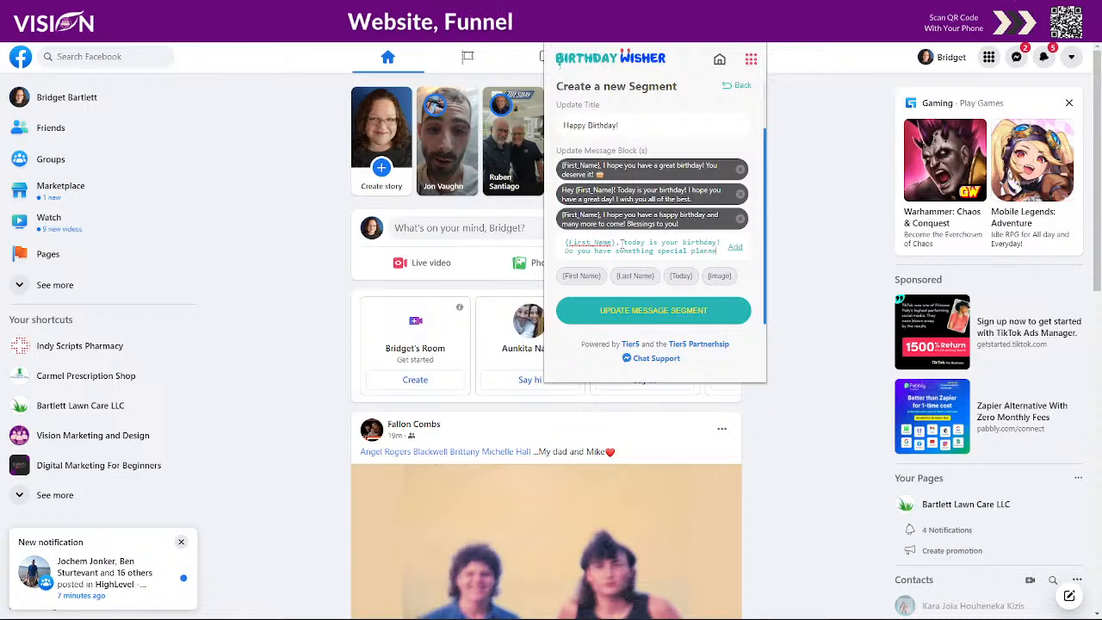
text(!)
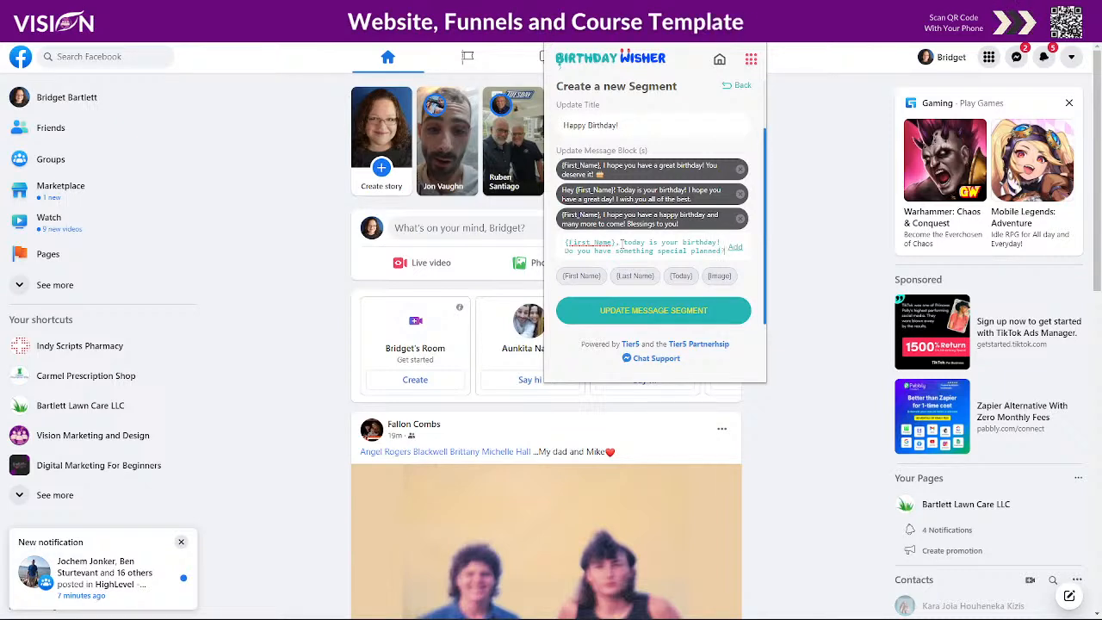
click(735, 249)
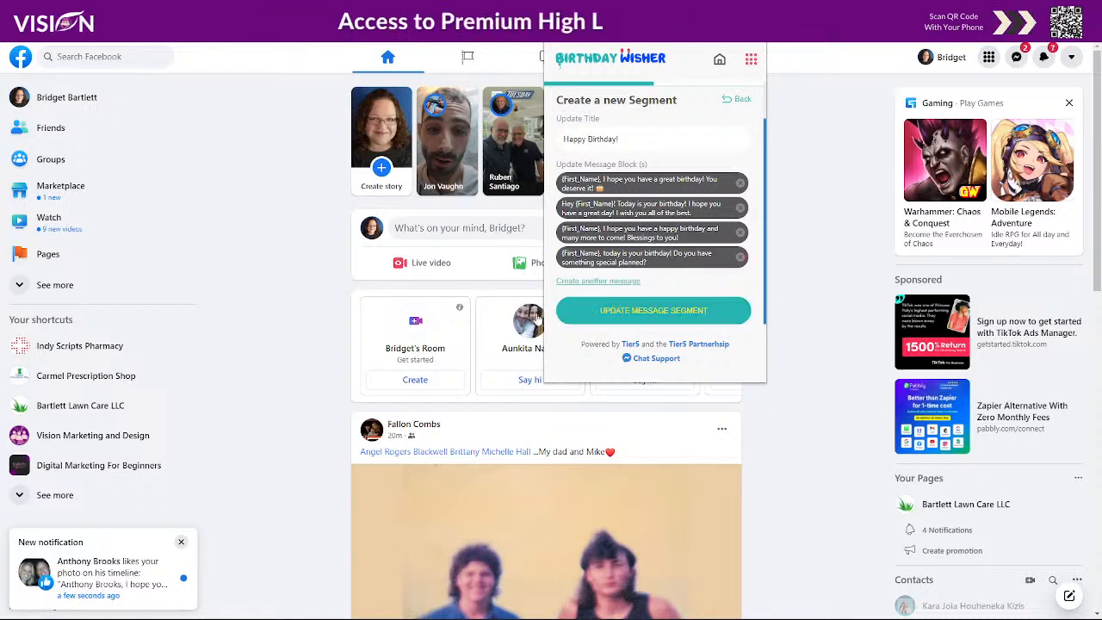
click(651, 312)
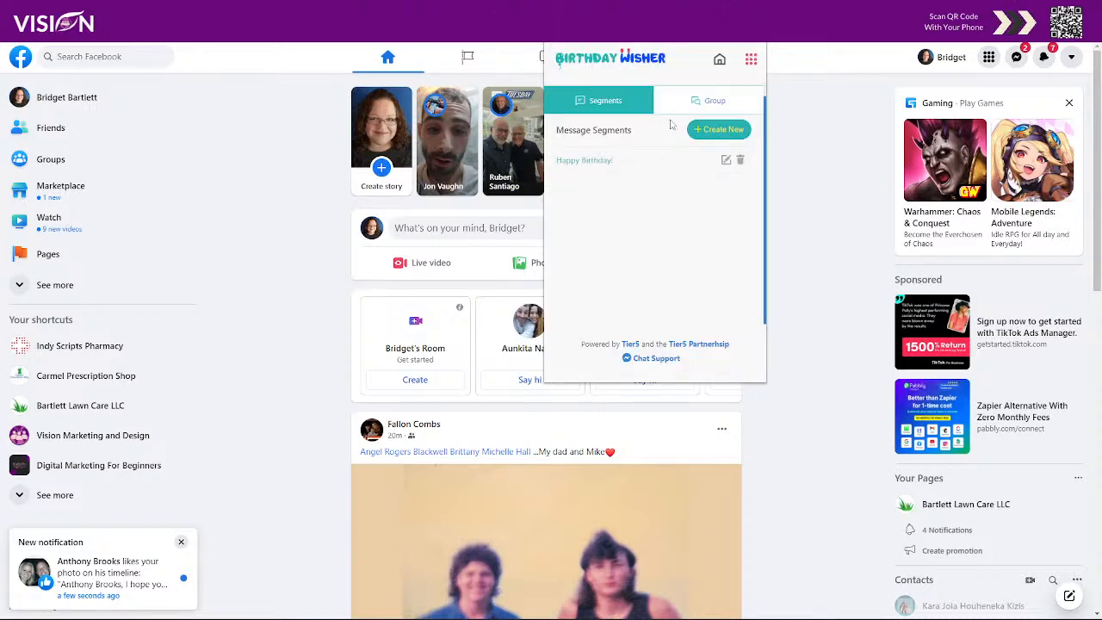
Go back through the settings to the message groups and examine the form for creating a new group
click(751, 59)
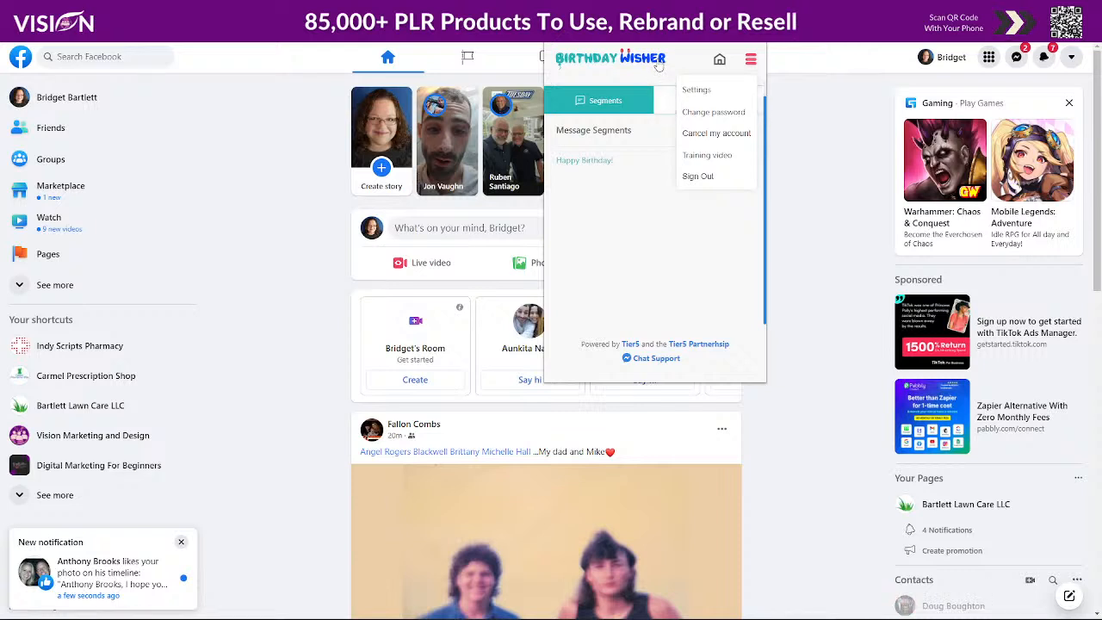
click(697, 89)
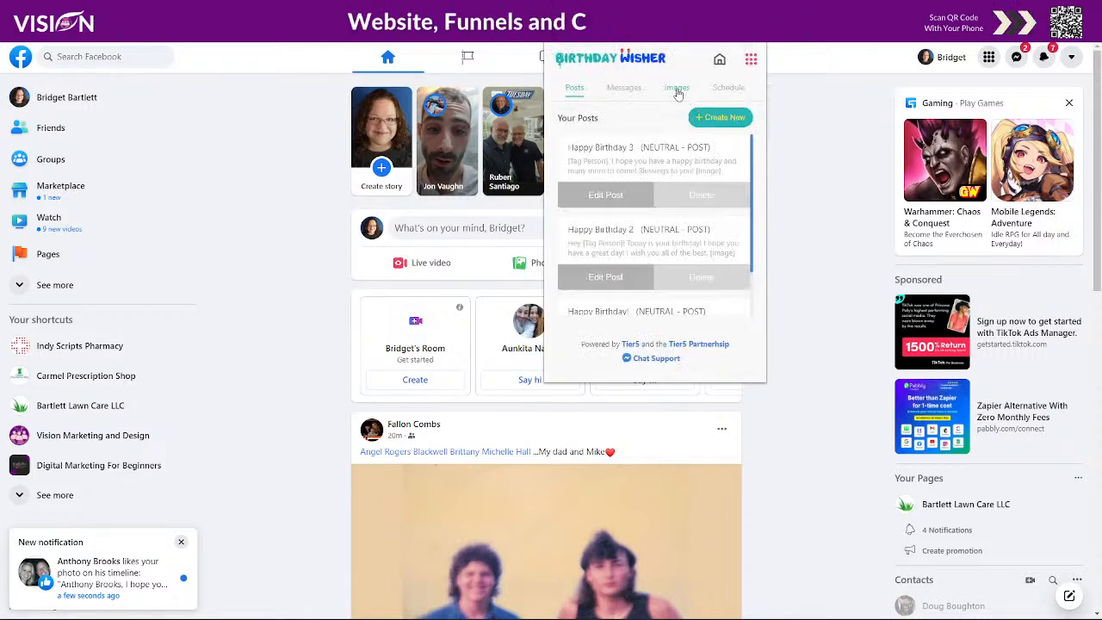
click(623, 90)
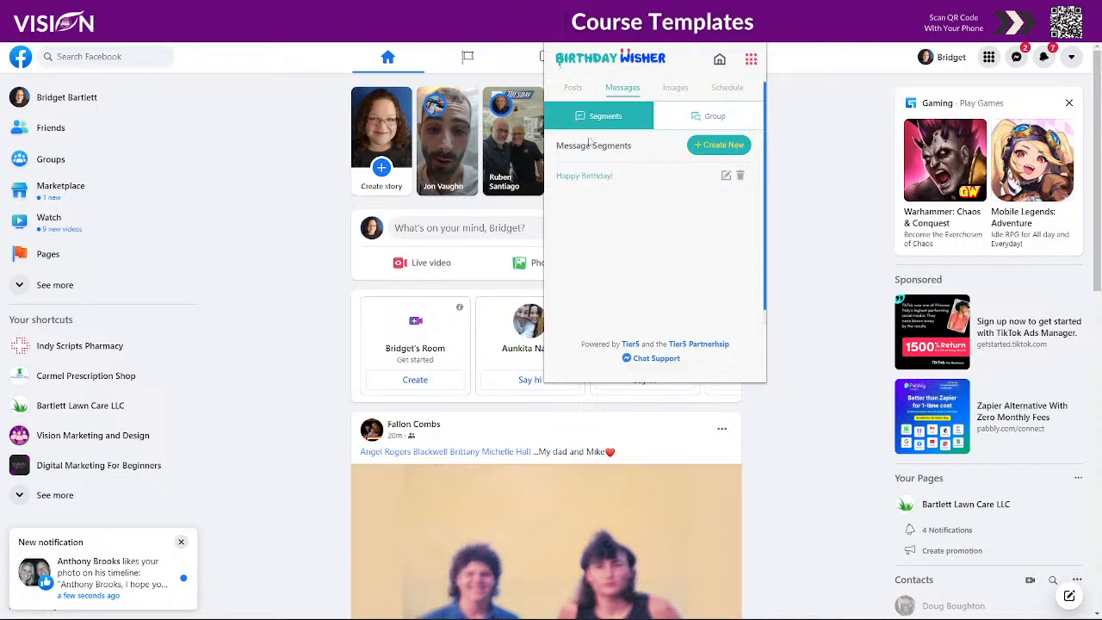
click(714, 117)
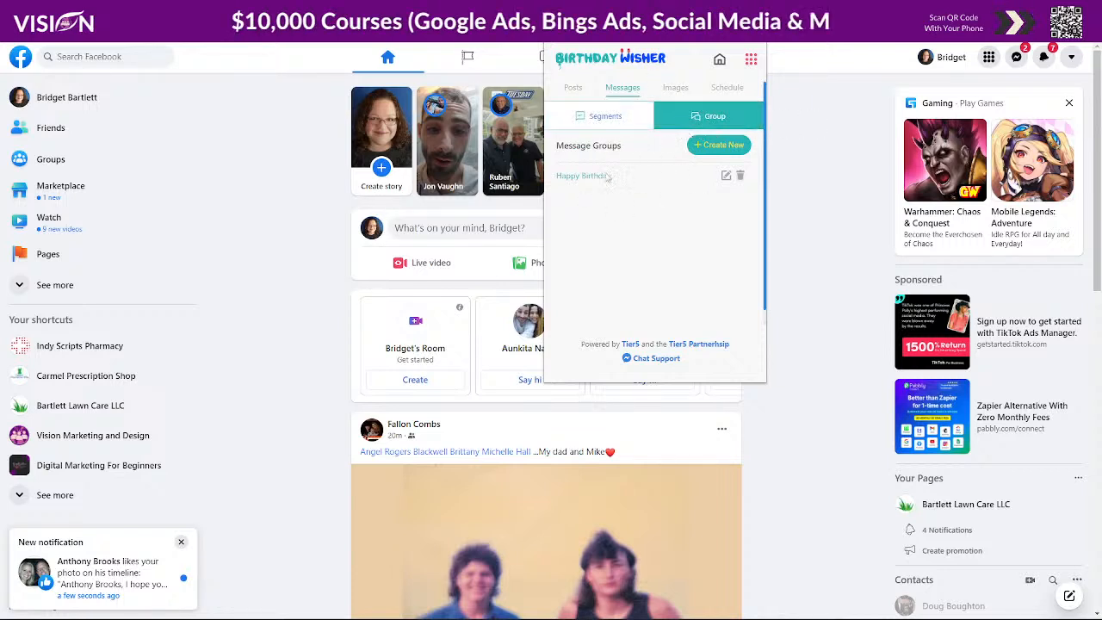
click(726, 144)
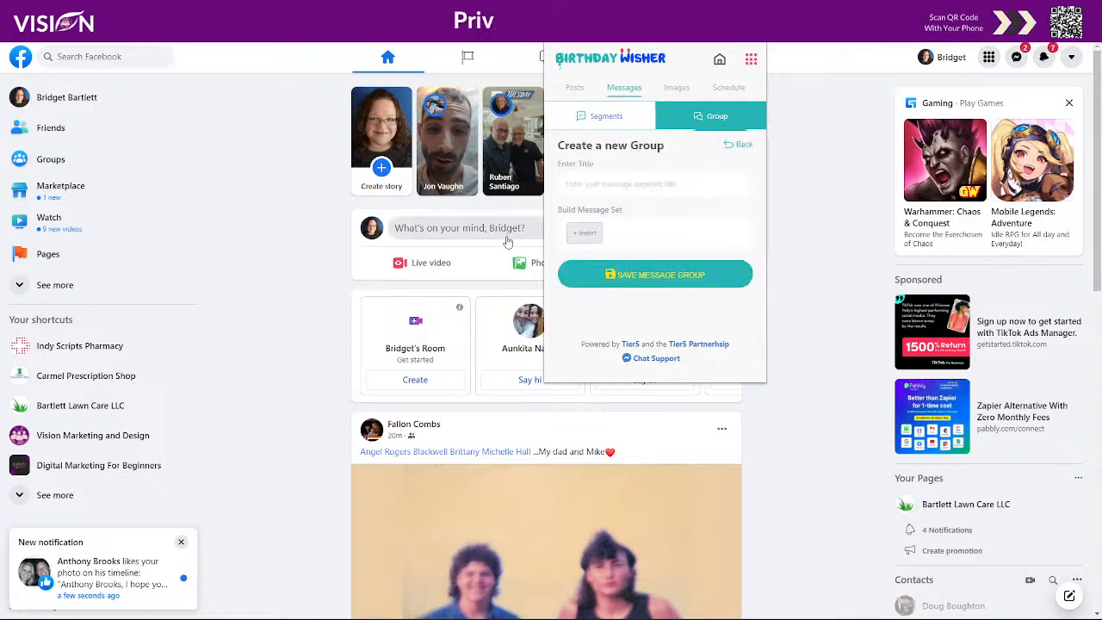
click(738, 142)
Examine the insert options in the "Happy Birthday" message group, try Static Text, and switch to the images section without saving
click(725, 178)
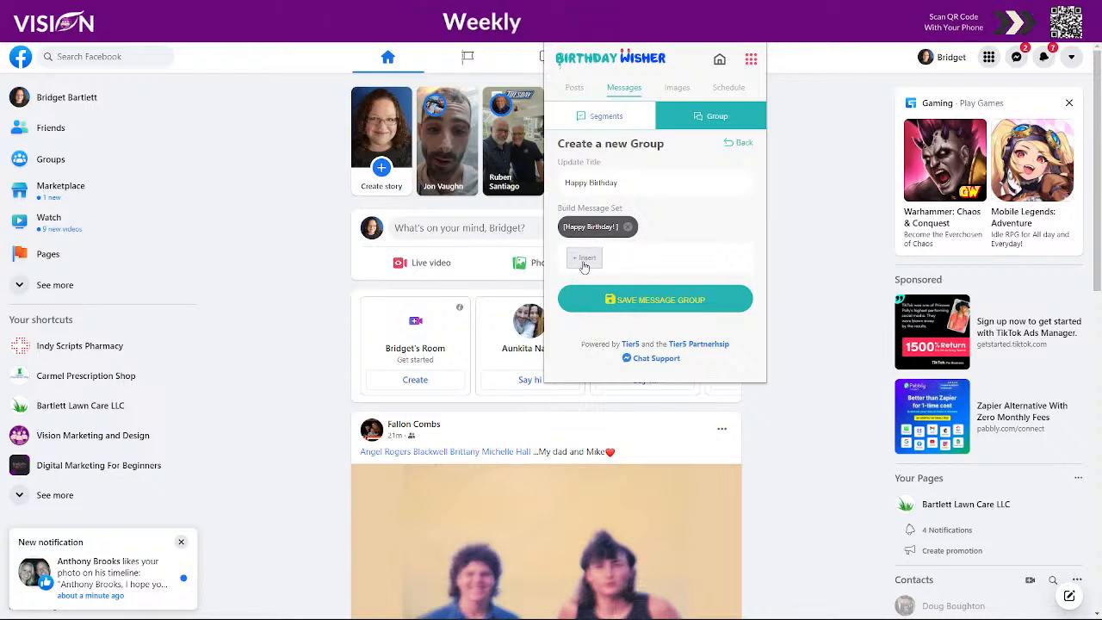
click(589, 259)
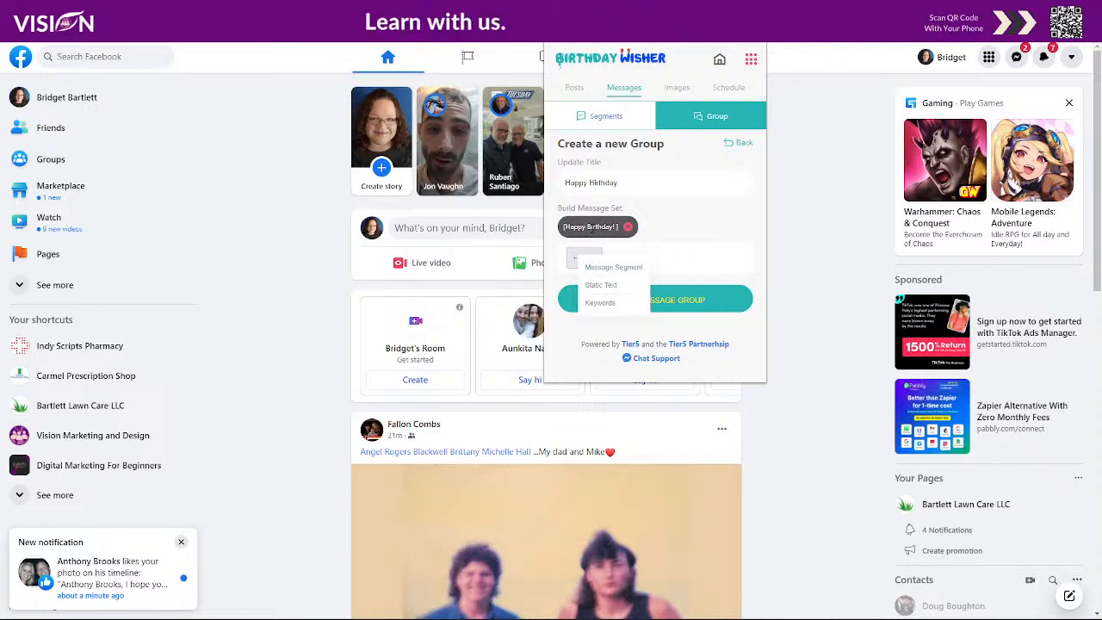
click(604, 287)
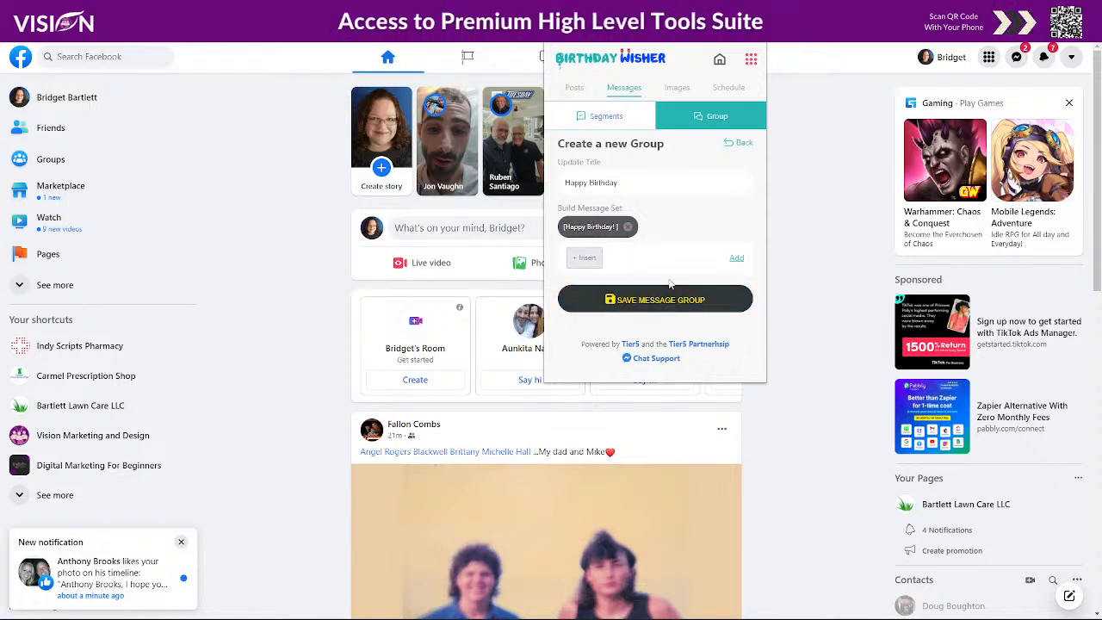
click(679, 91)
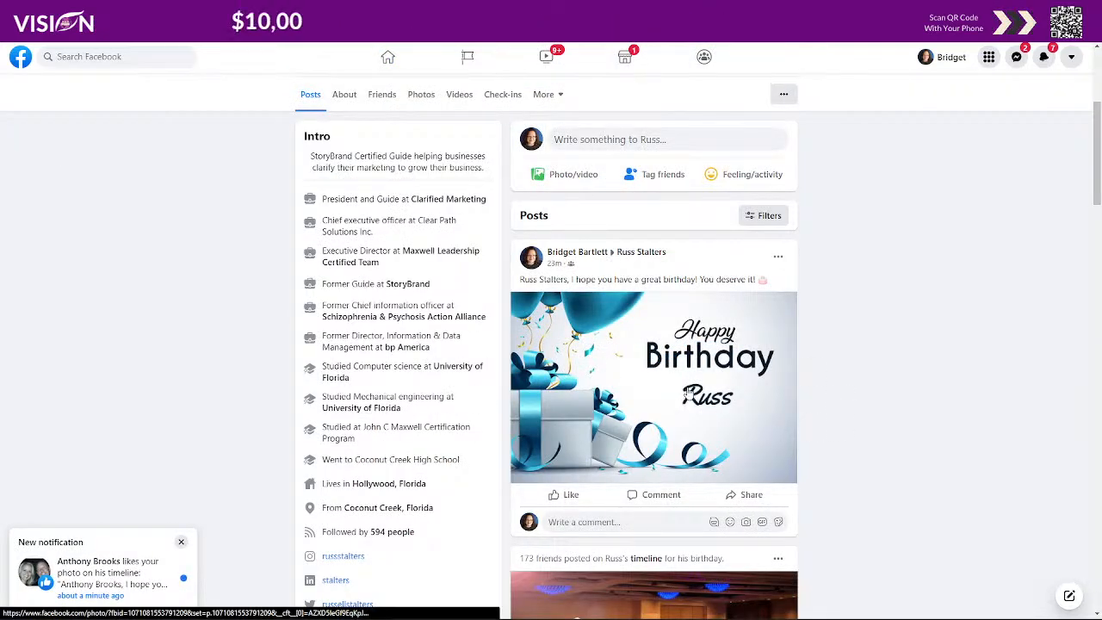
Examine the birthday post on the friend's timeline and the NiftyImages trial account's open limit, and return to the NiftyImages image list
scroll(686, 390, down, 1)
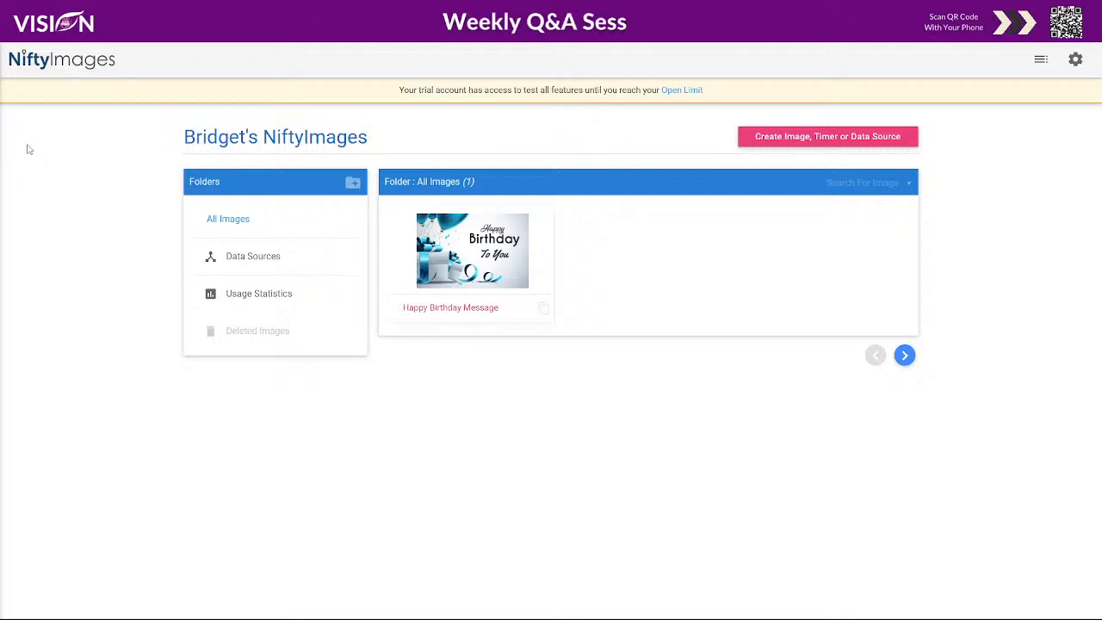
click(681, 91)
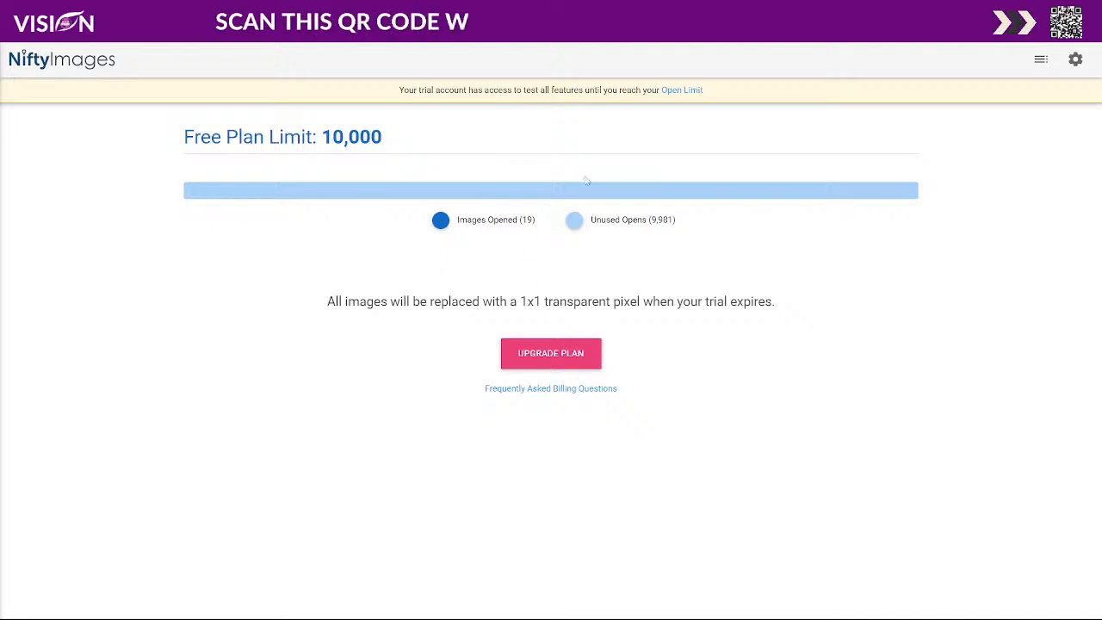
double_click(659, 220)
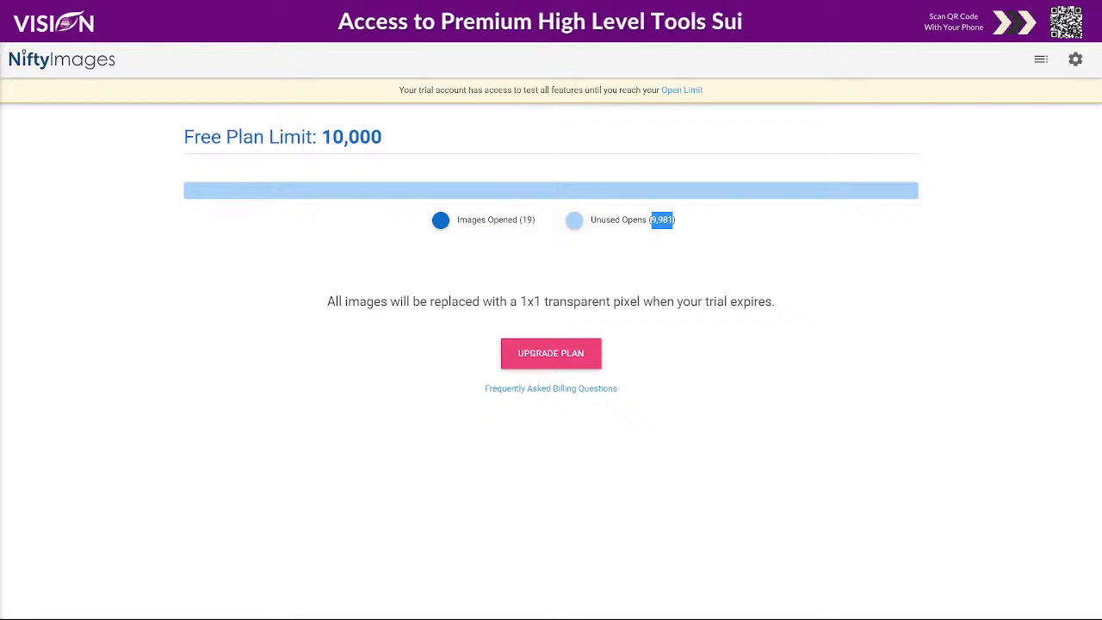
click(52, 59)
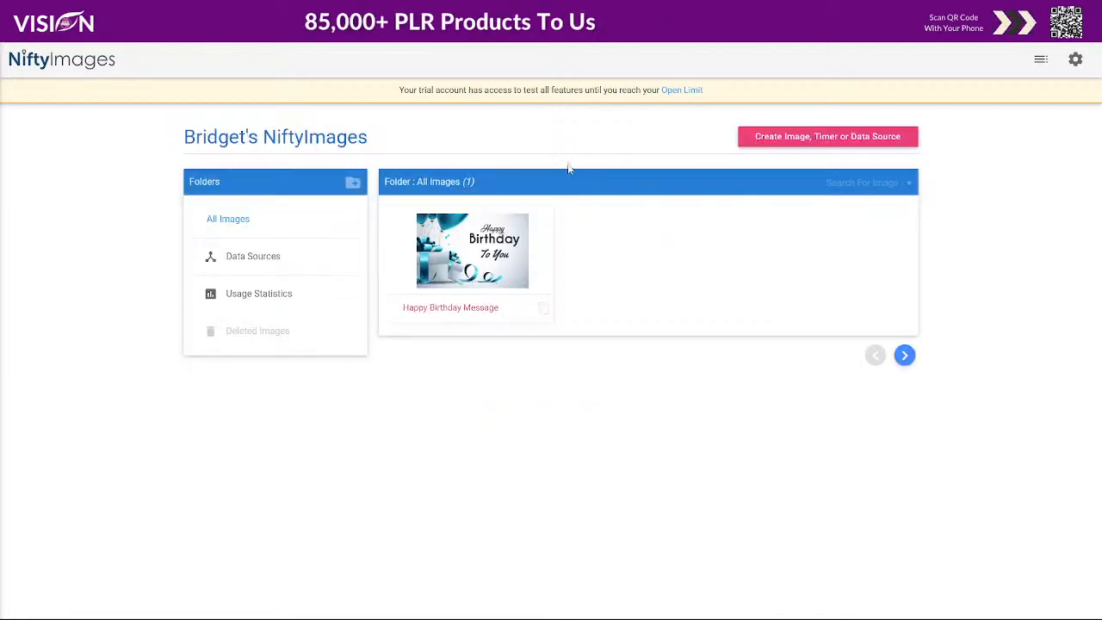
Start a new personalized image in NiftyImages, browse the featured templates and open the Happy Birthday one with gifts and balloons
click(789, 140)
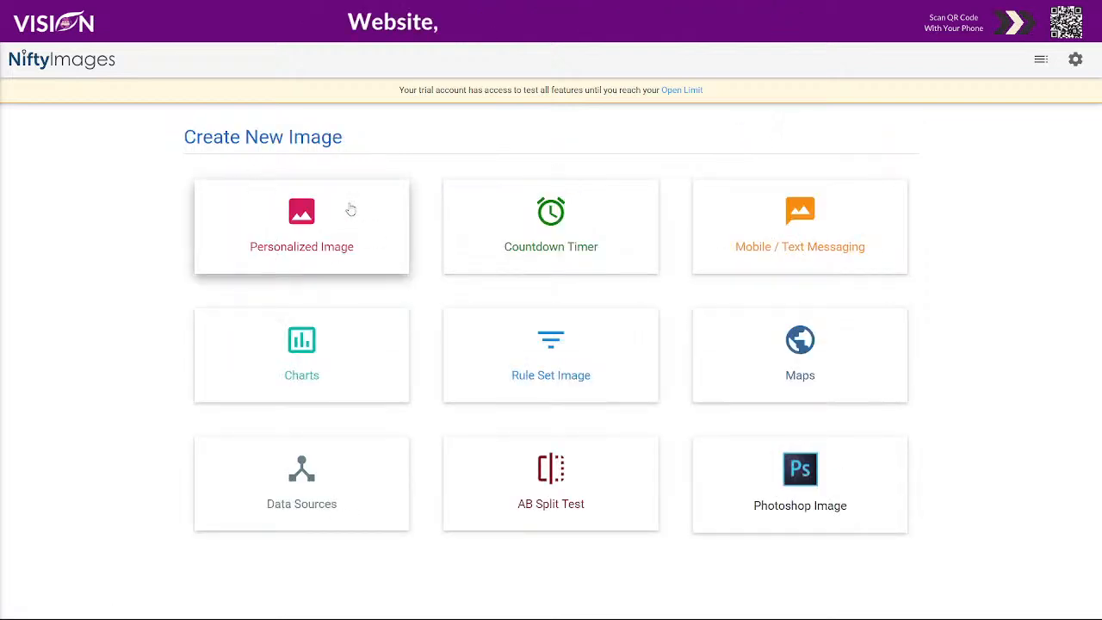
click(293, 232)
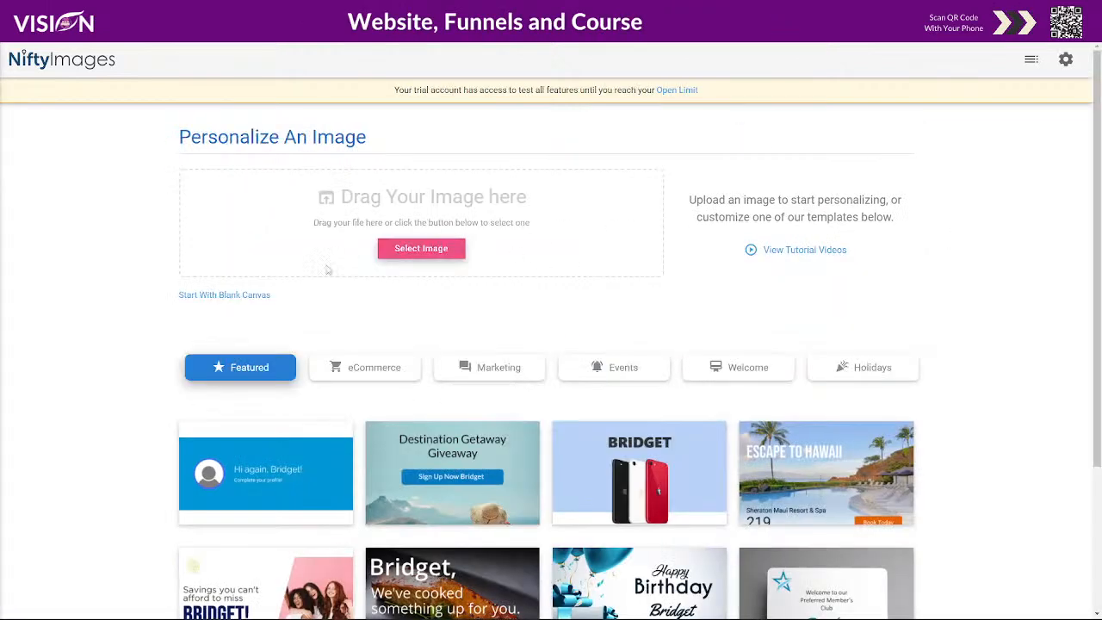
scroll(89, 241, down, 2)
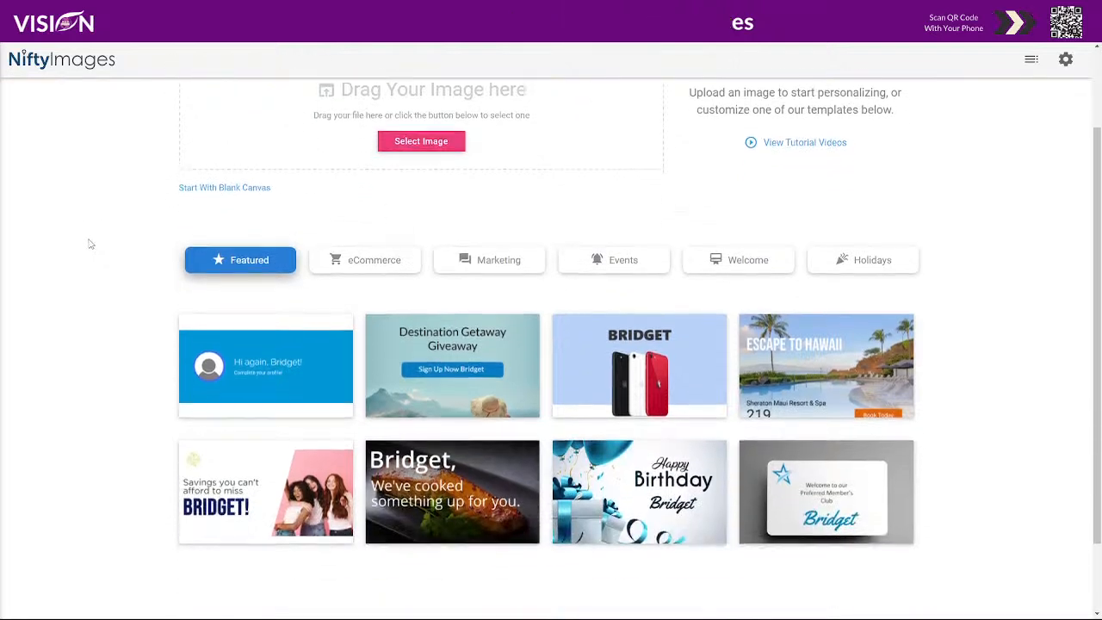
scroll(82, 240, up, 2)
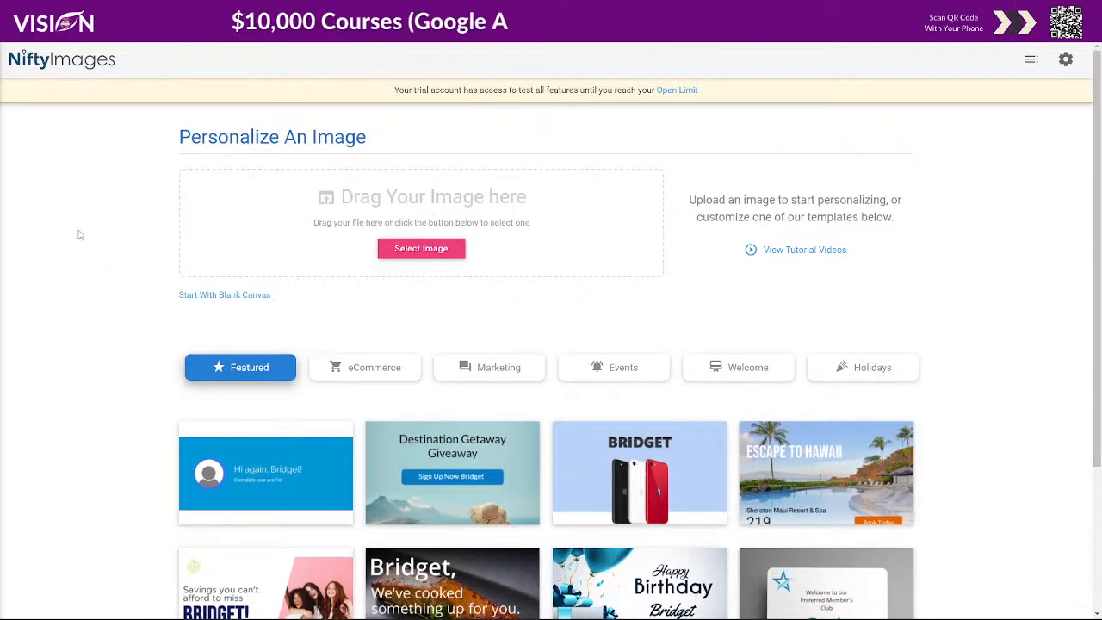
scroll(1035, 302, down, 2)
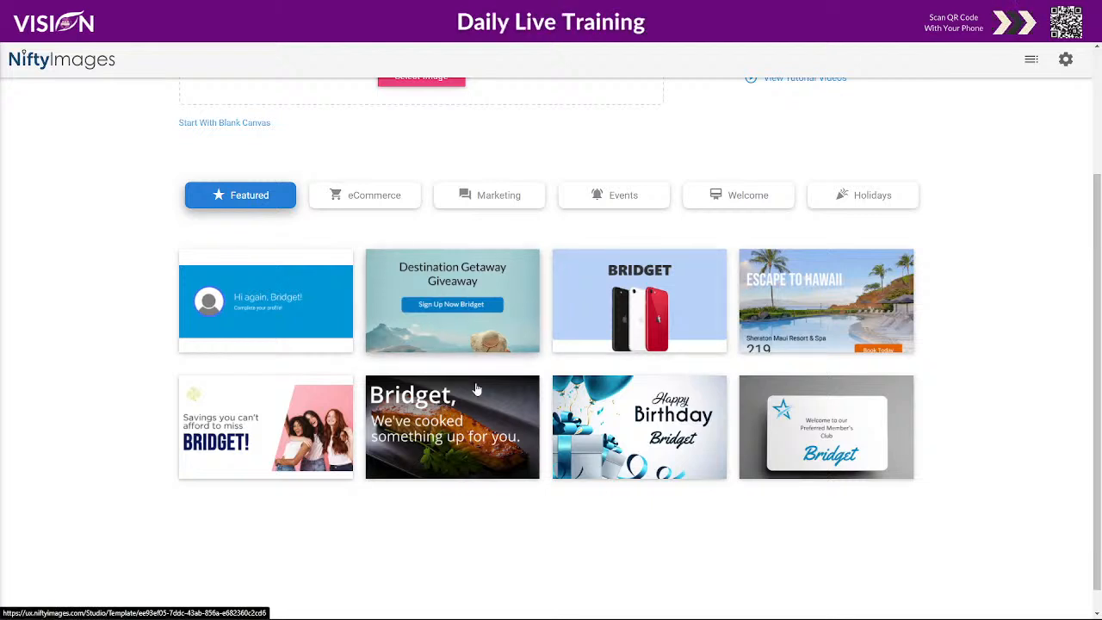
click(663, 428)
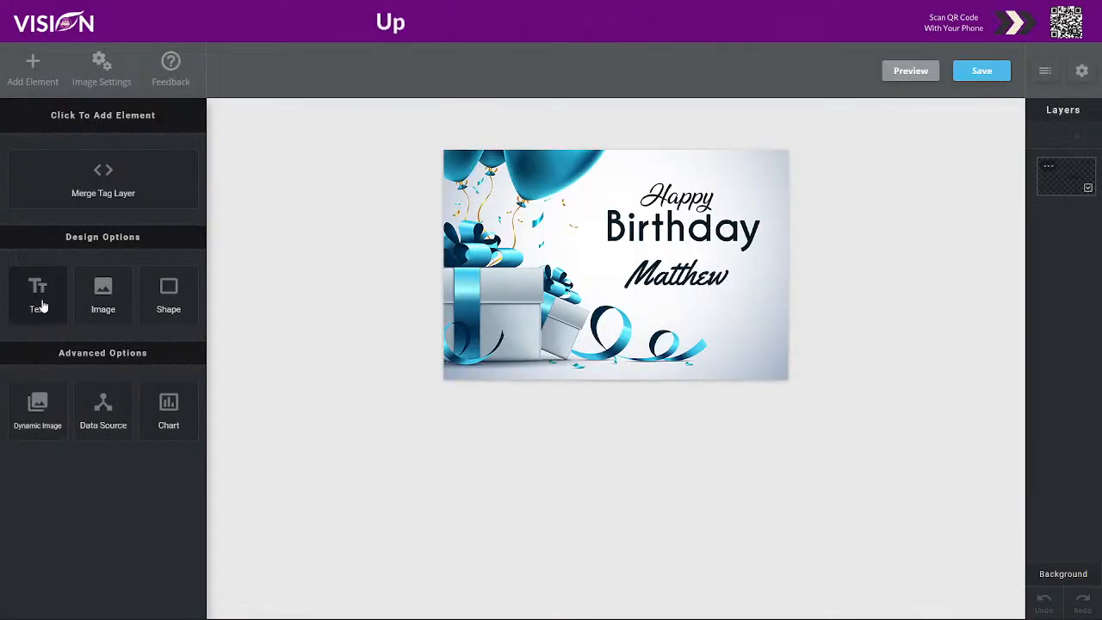
Select the name layer under the birthday greeting and examine its dynamic text and fallback text settings
click(685, 292)
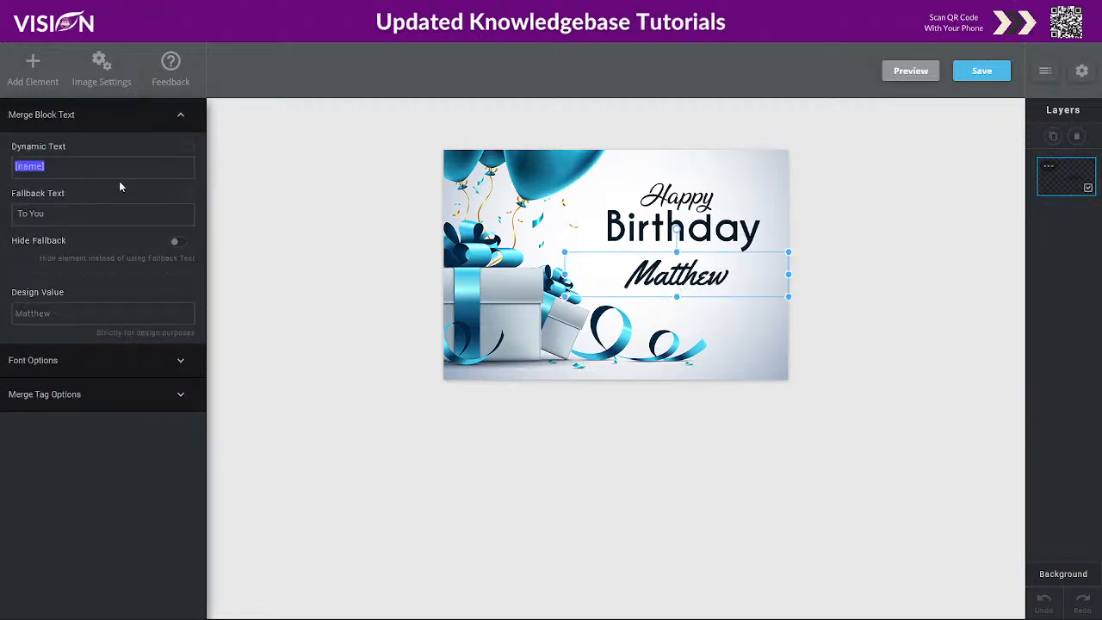
click(61, 167)
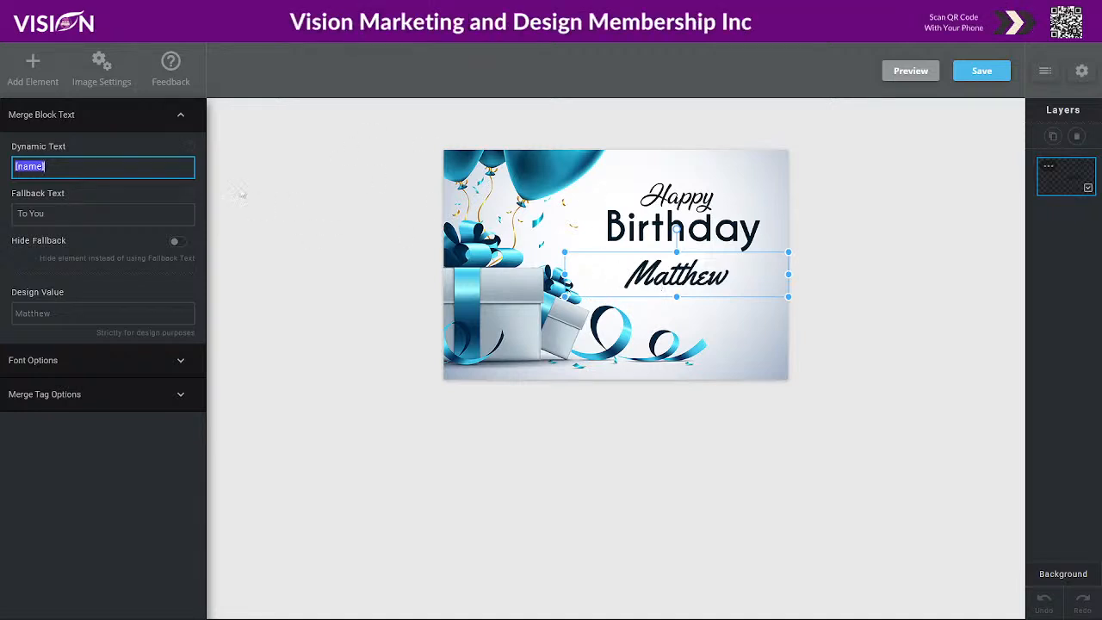
click(141, 183)
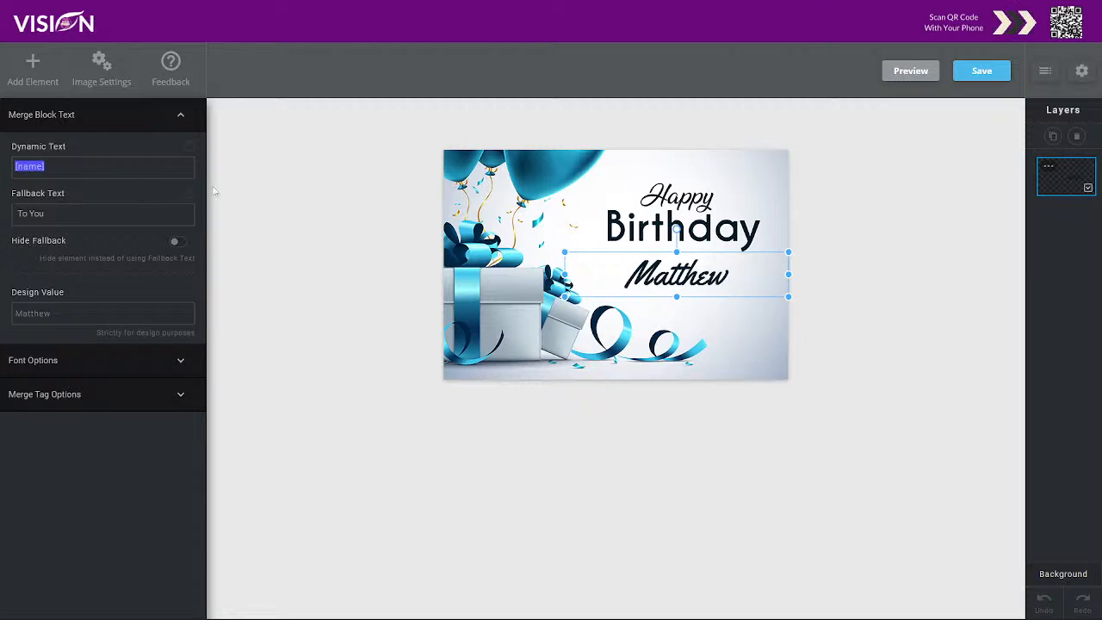
click(14, 213)
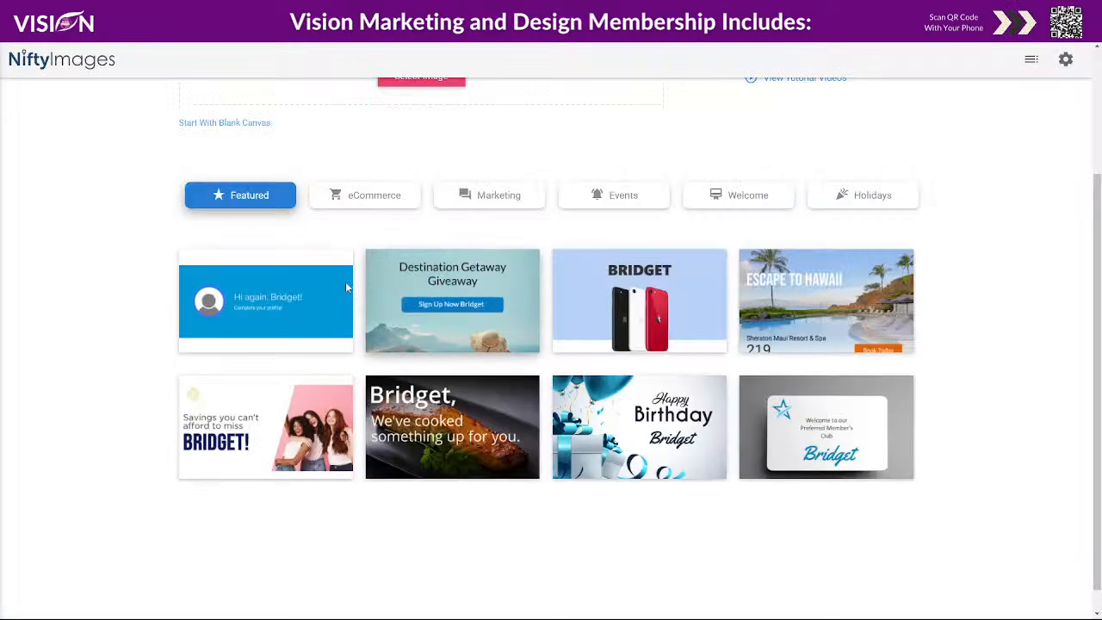
Copy the Happy Birthday Message image's embed code from the NiftyImages image list and paste it into a blank Notepad document
scroll(201, 229, up, 2)
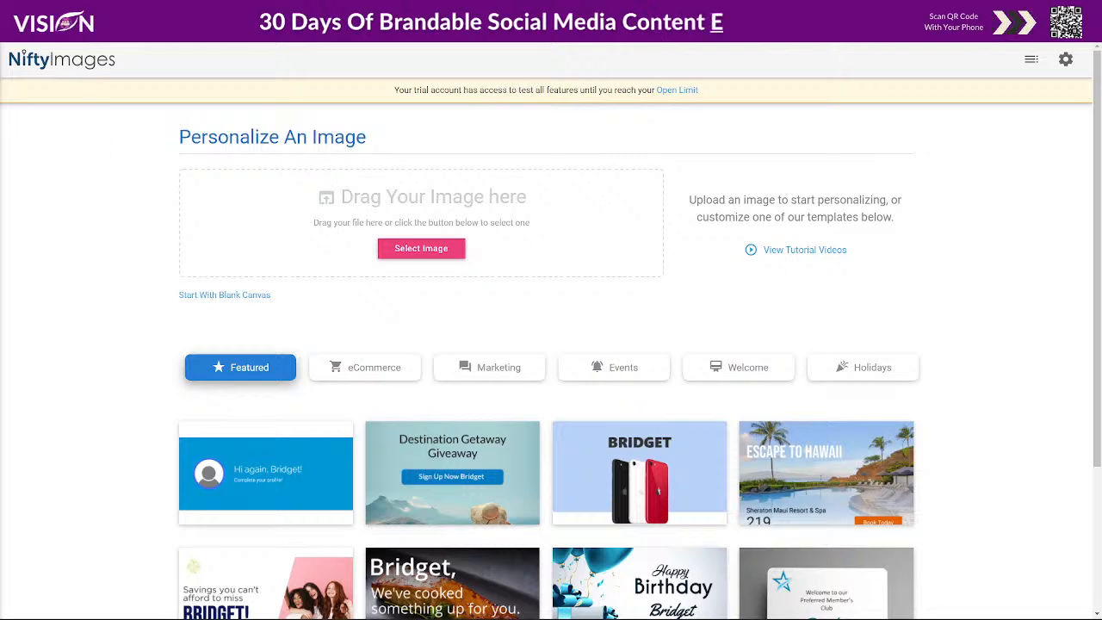
click(58, 55)
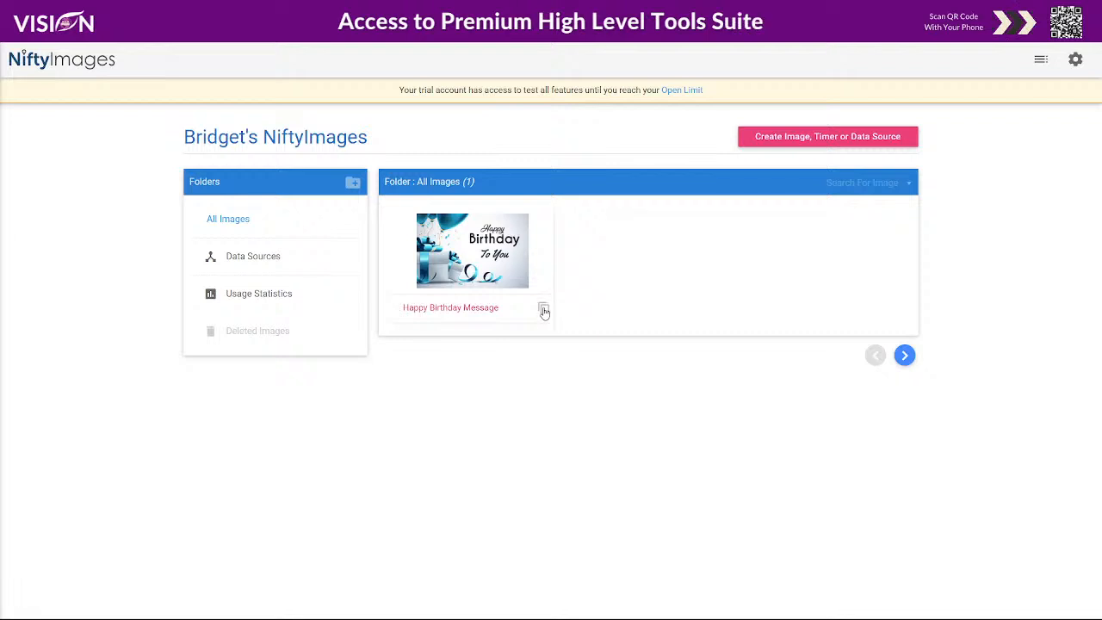
click(543, 310)
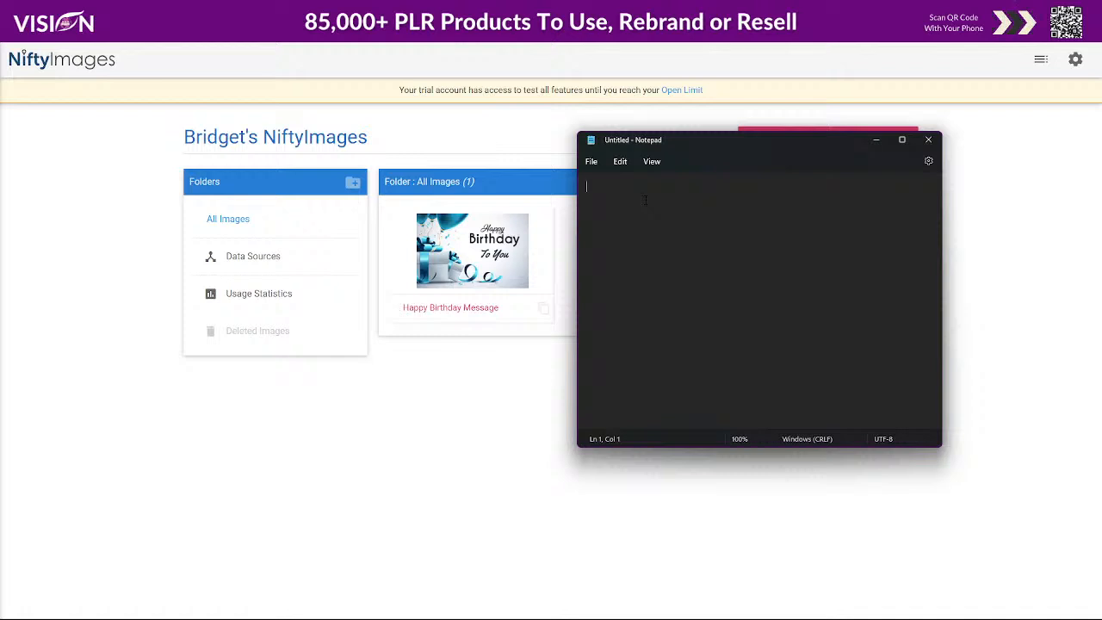
key(ctrl+v)
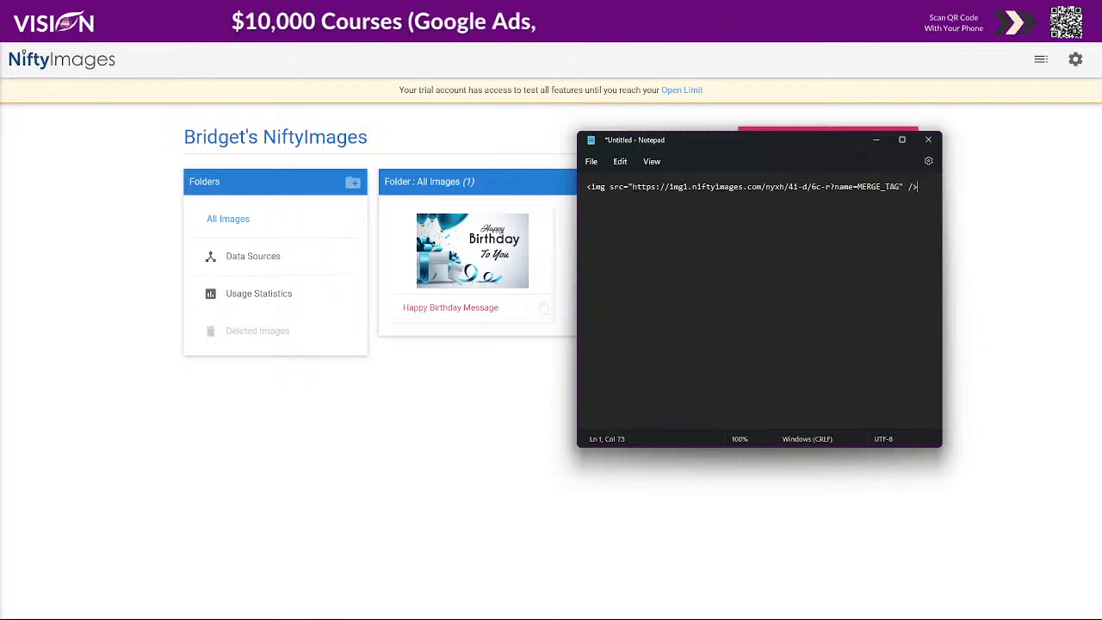
Copy only the image URL ending in name=MERGE_TAG from the img tag in Notepad
drag(632, 186, 901, 187)
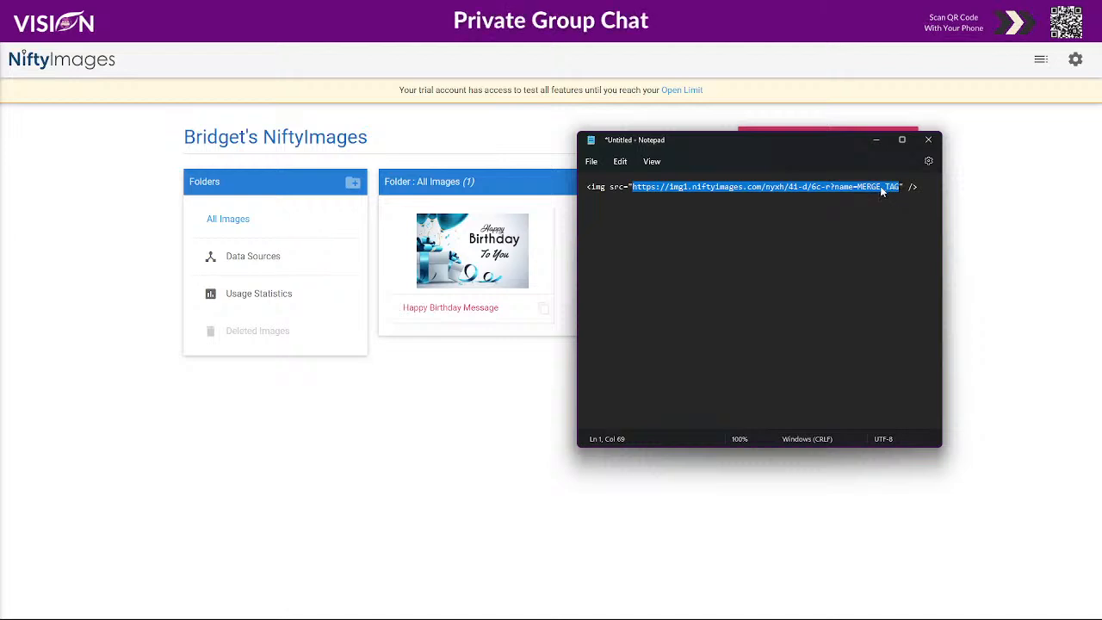
right_click(881, 191)
click(910, 249)
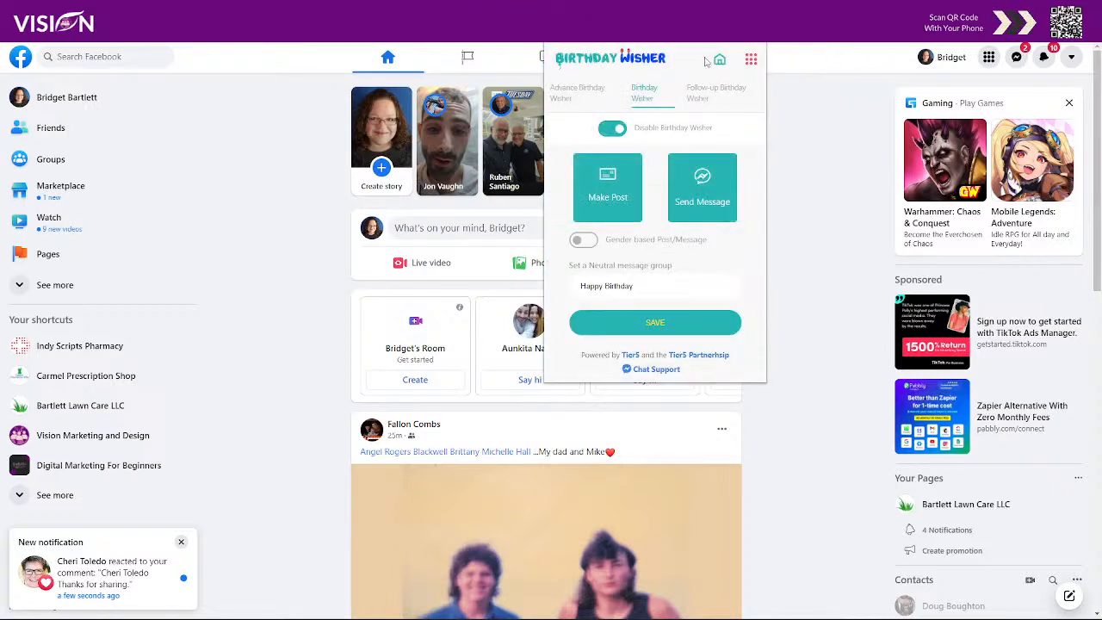
In the Birthday Wisher image settings on Facebook, try the copied image URL as a new image and clear the field without adding it
click(750, 60)
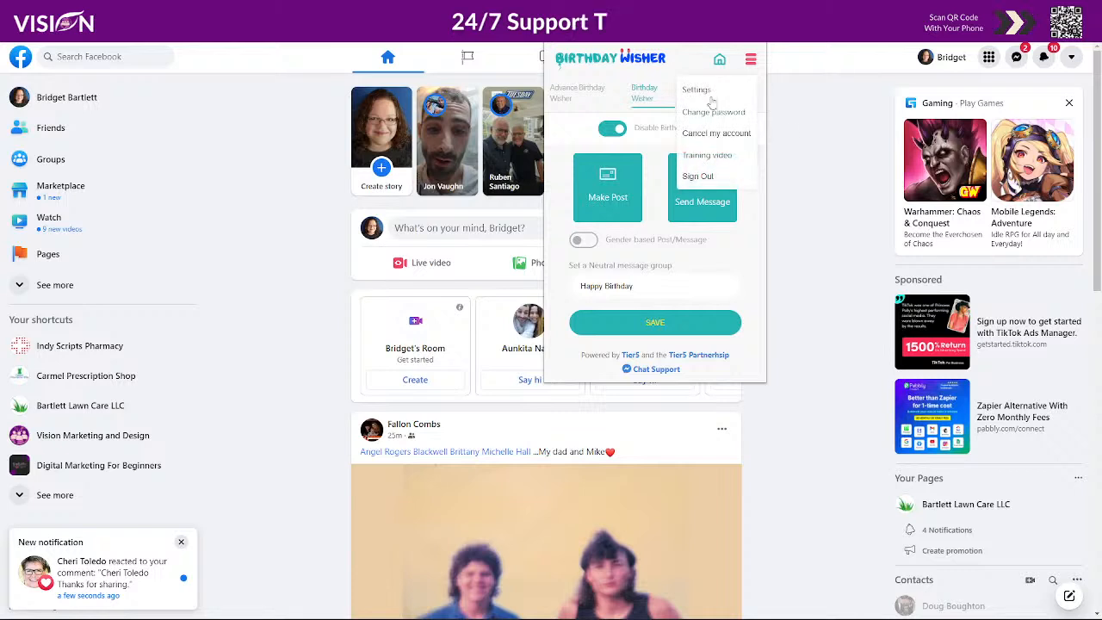
click(708, 93)
click(677, 89)
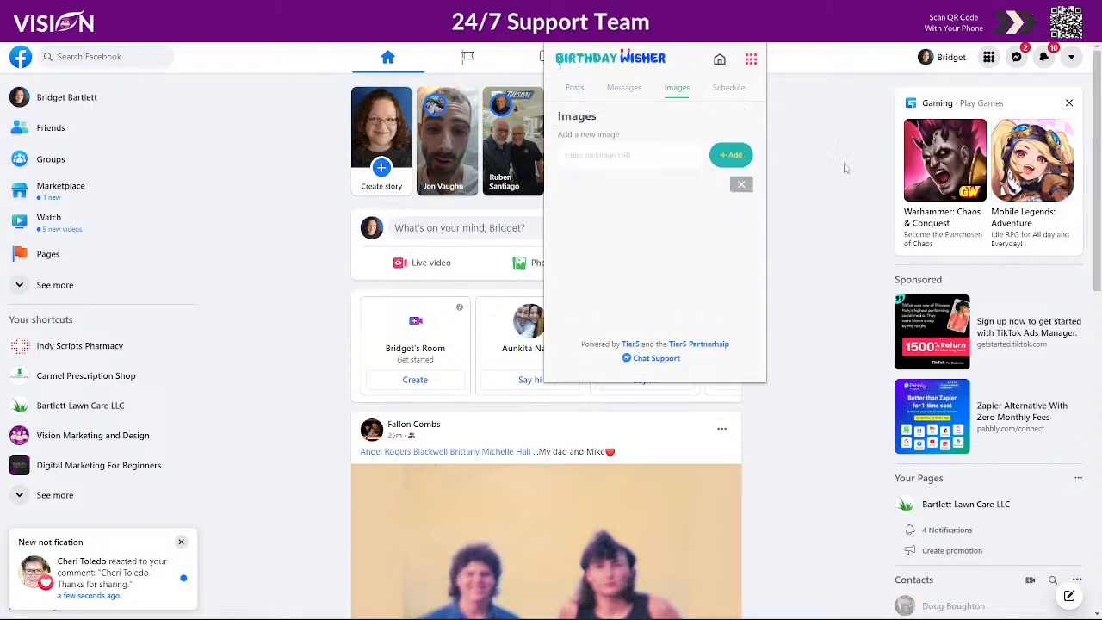
click(593, 154)
key(ctrl+v)
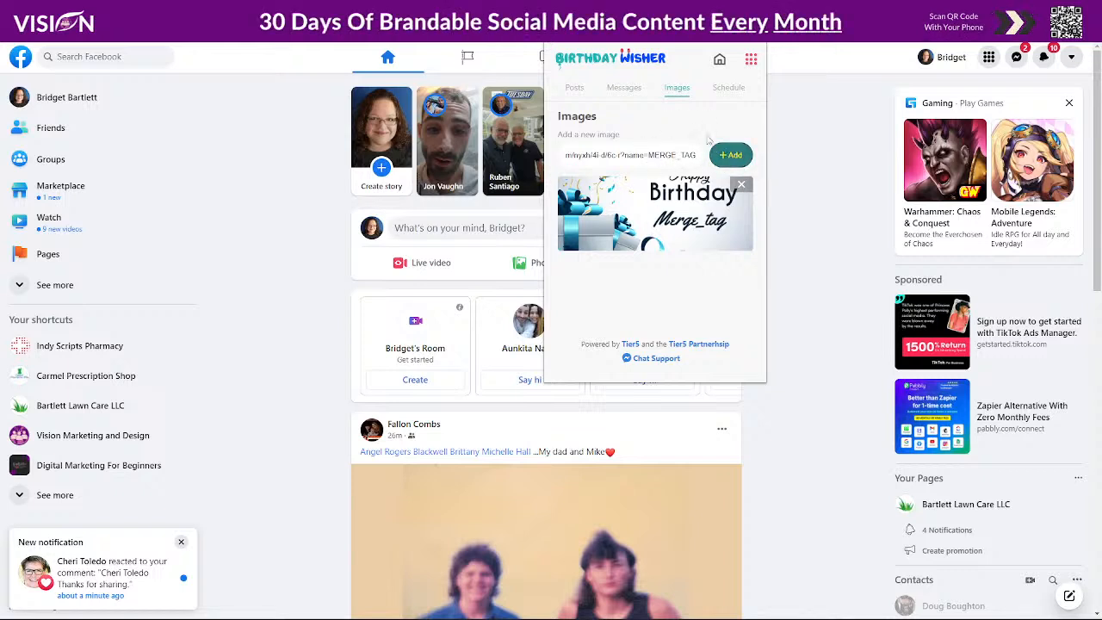
drag(698, 154, 562, 156)
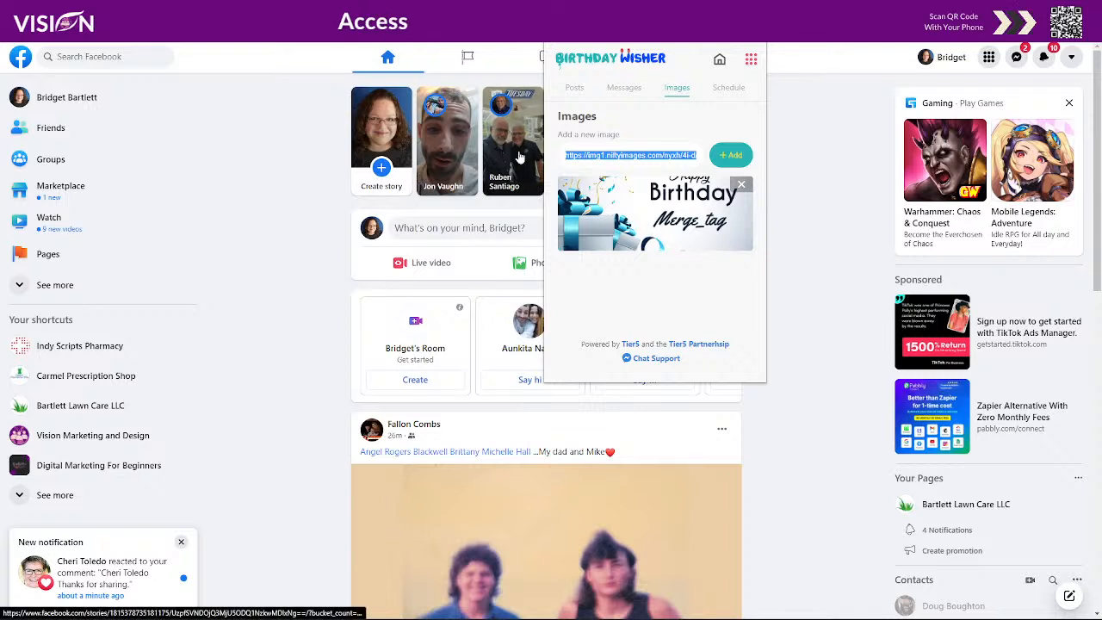
key(BackSpace)
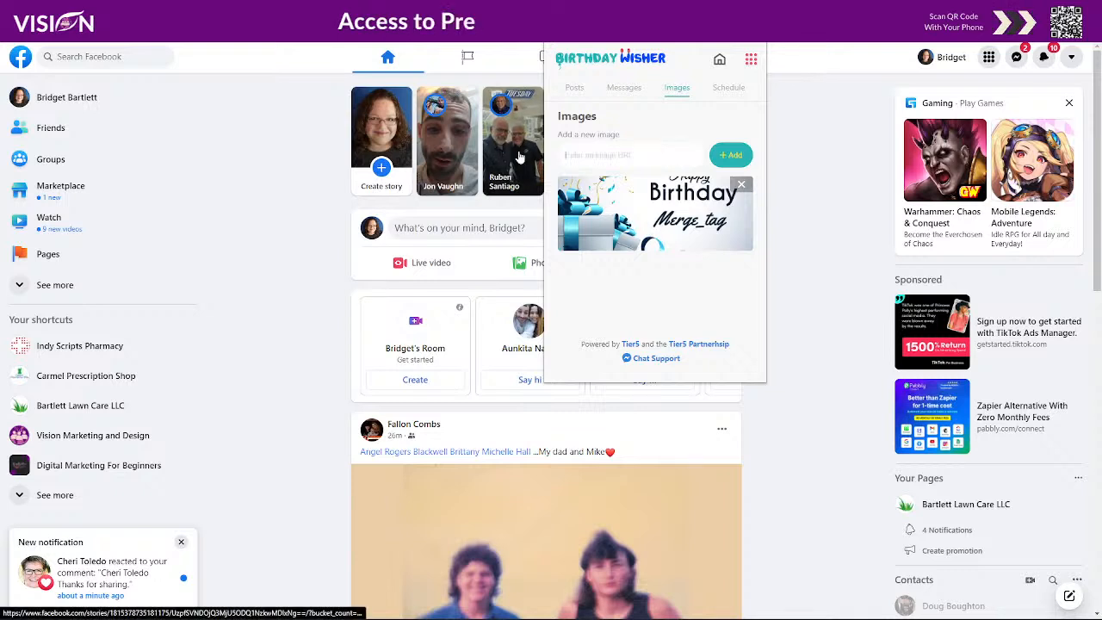
Examine the Birthday Wisher schedule settings and the available time delay options, and close the extension without changing them
click(734, 89)
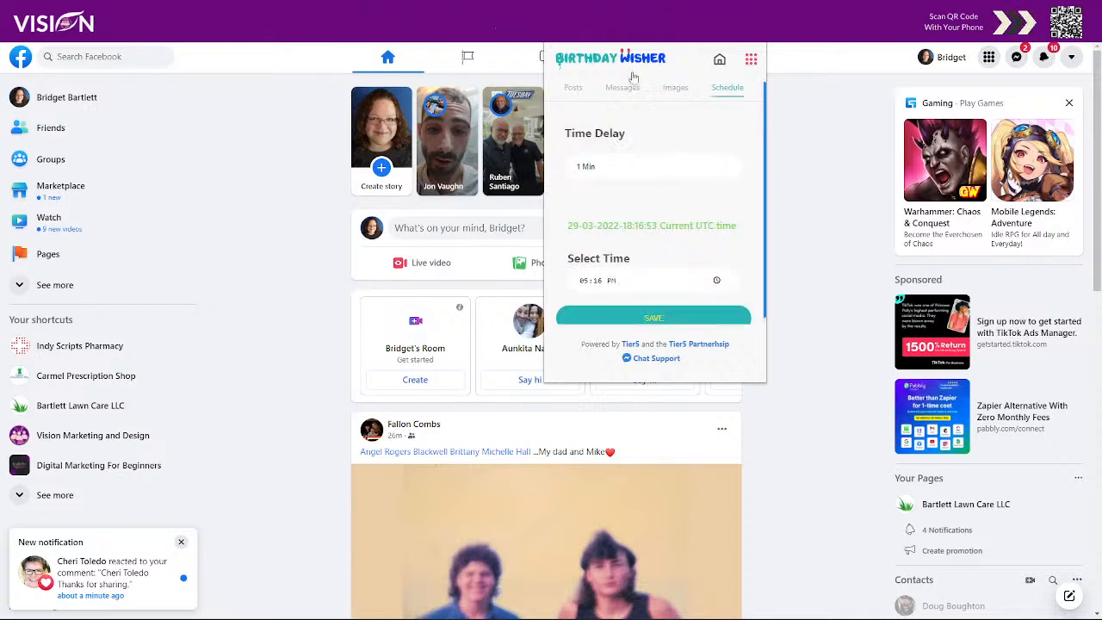
click(626, 167)
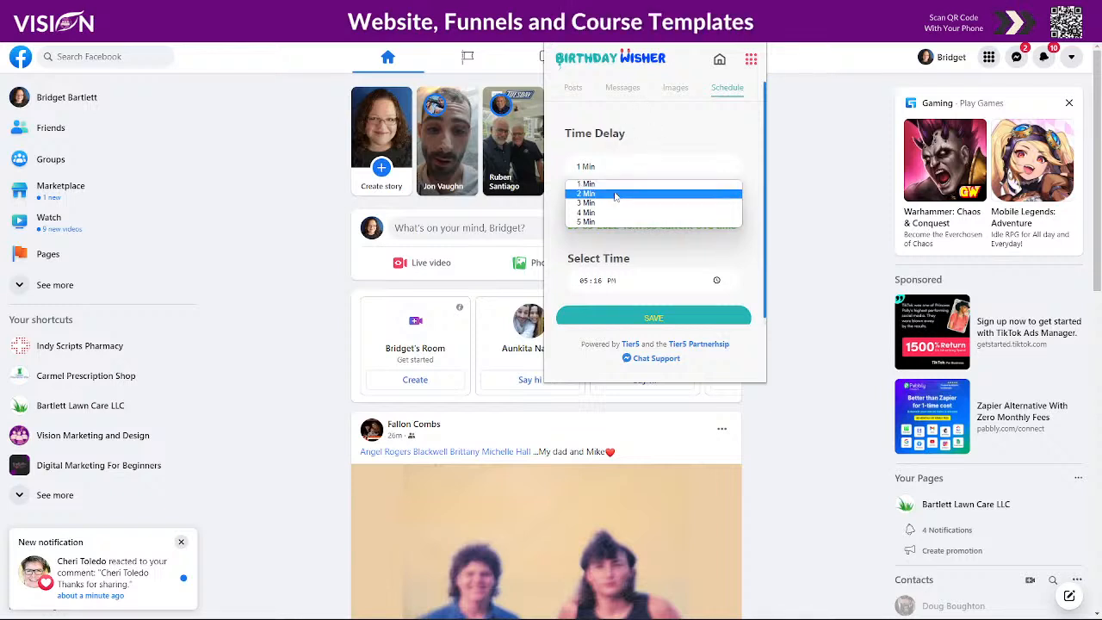
click(648, 114)
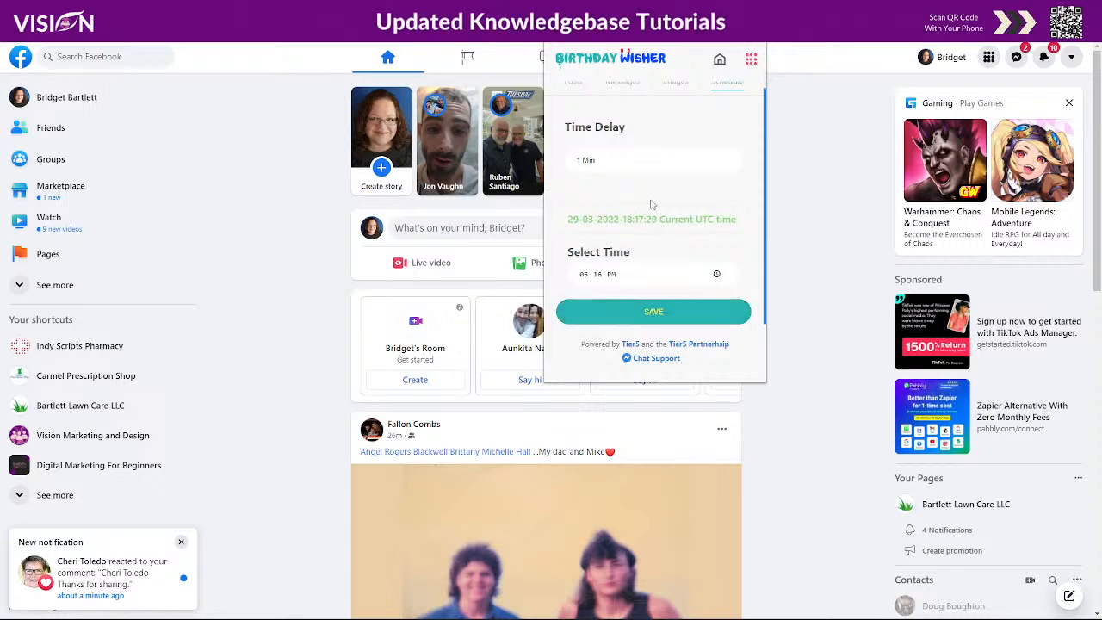
click(819, 91)
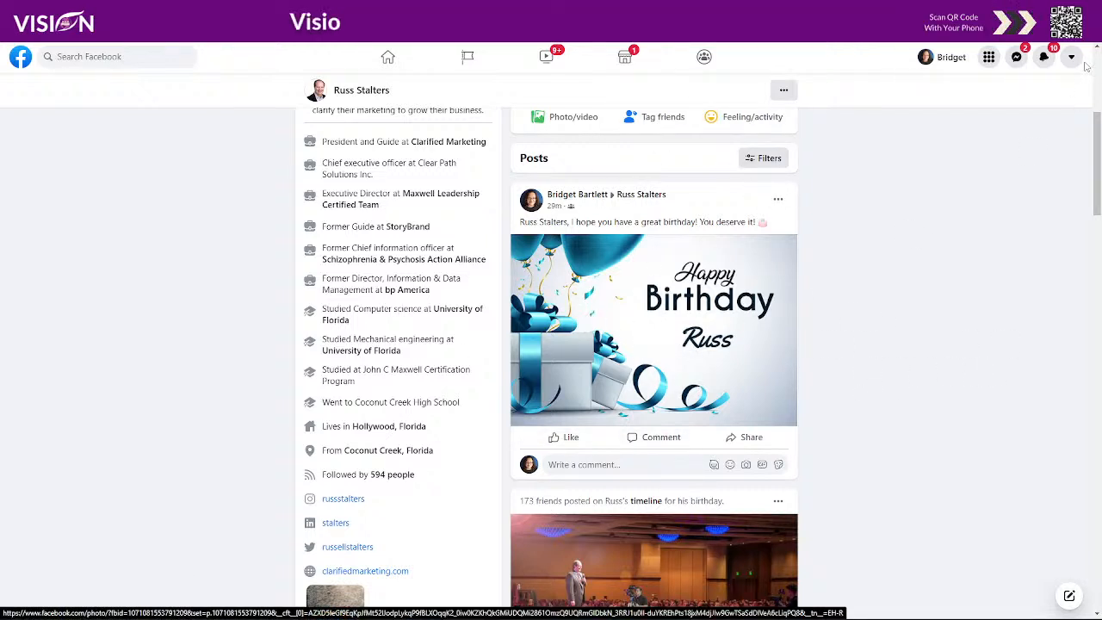
Look through the Messenger conversation list for the sent birthday messages and replies, and close the list
click(1013, 58)
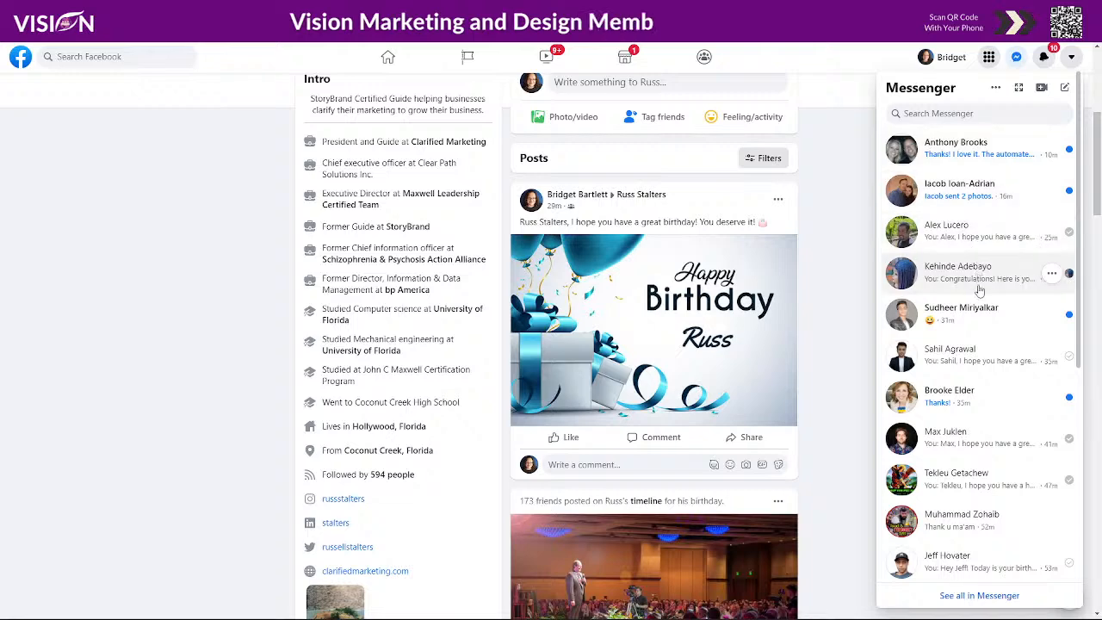
scroll(980, 434, down, 5)
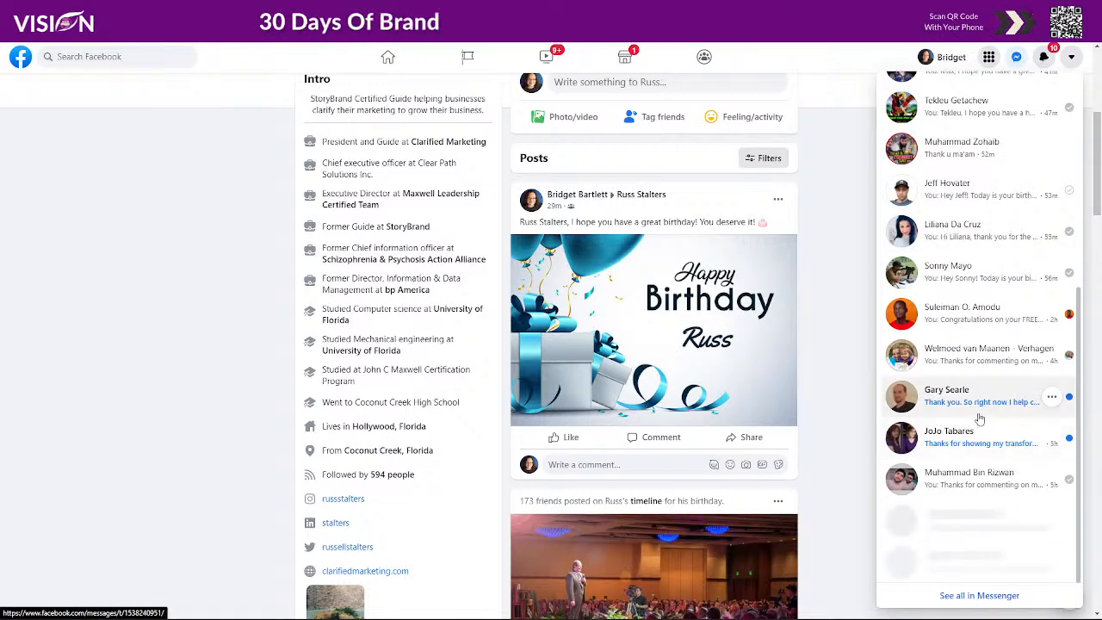
scroll(979, 421, up, 6)
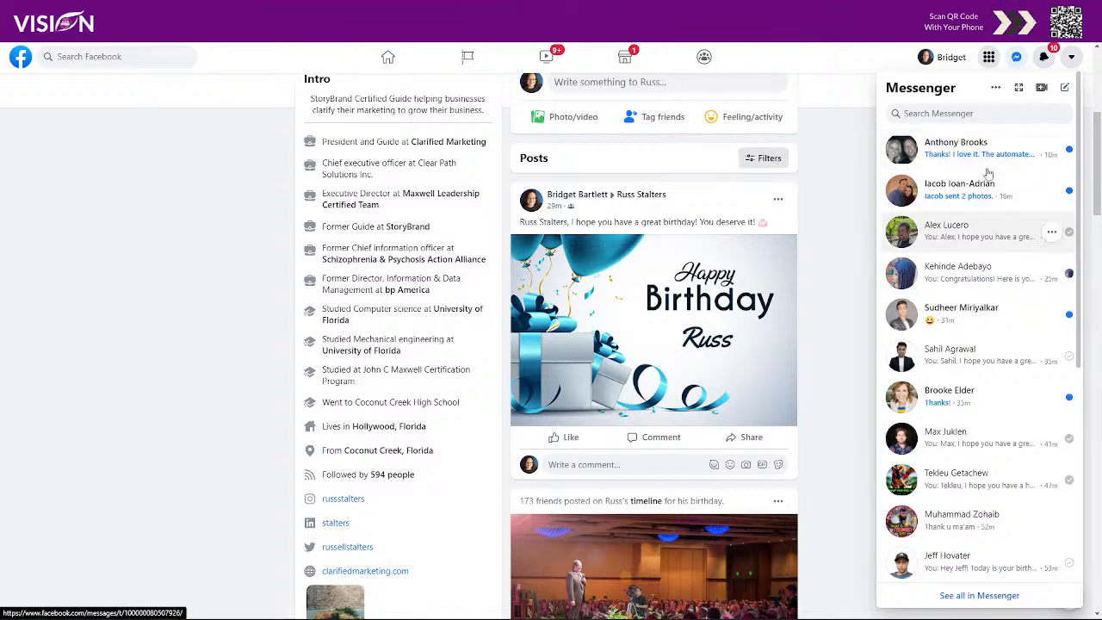
click(848, 276)
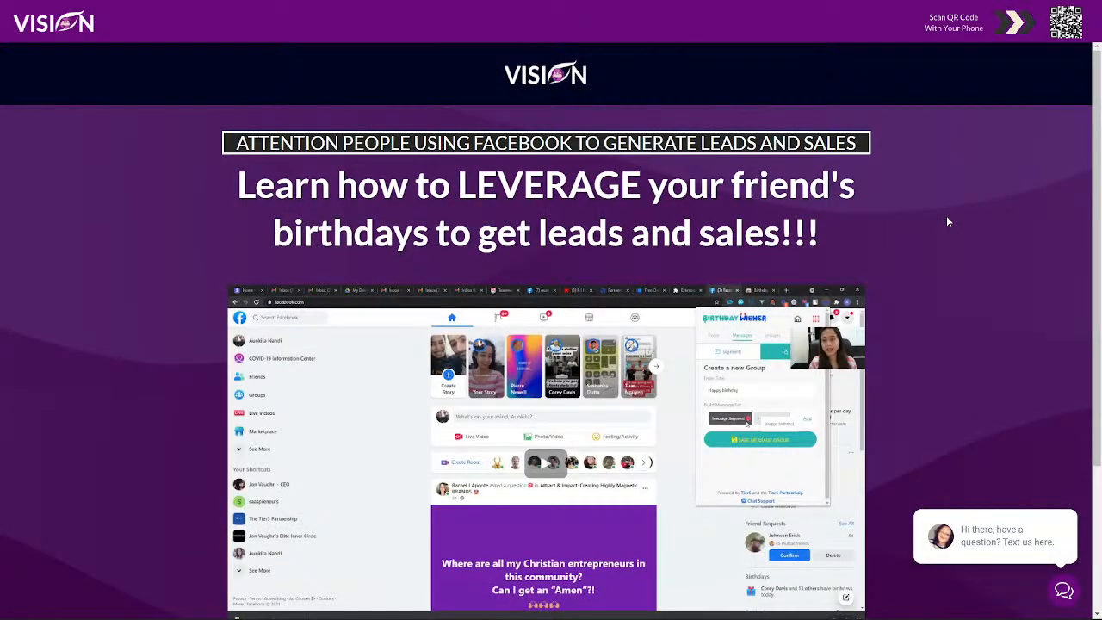
Look over the landing page that offers the free Birthday Wisher
scroll(946, 215, down, 3)
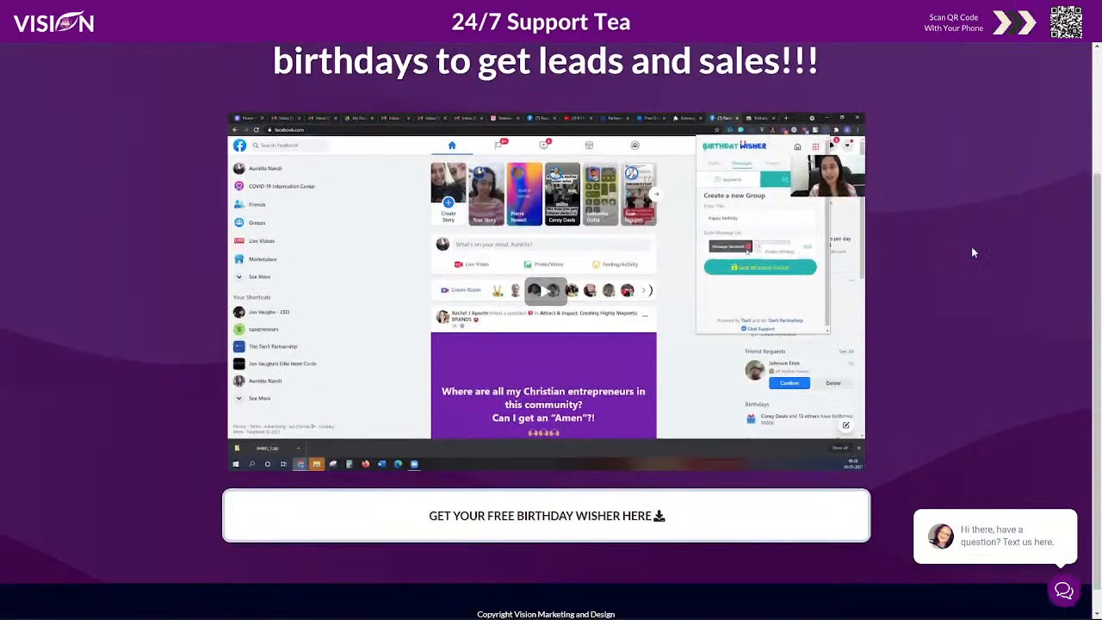
scroll(972, 247, up, 3)
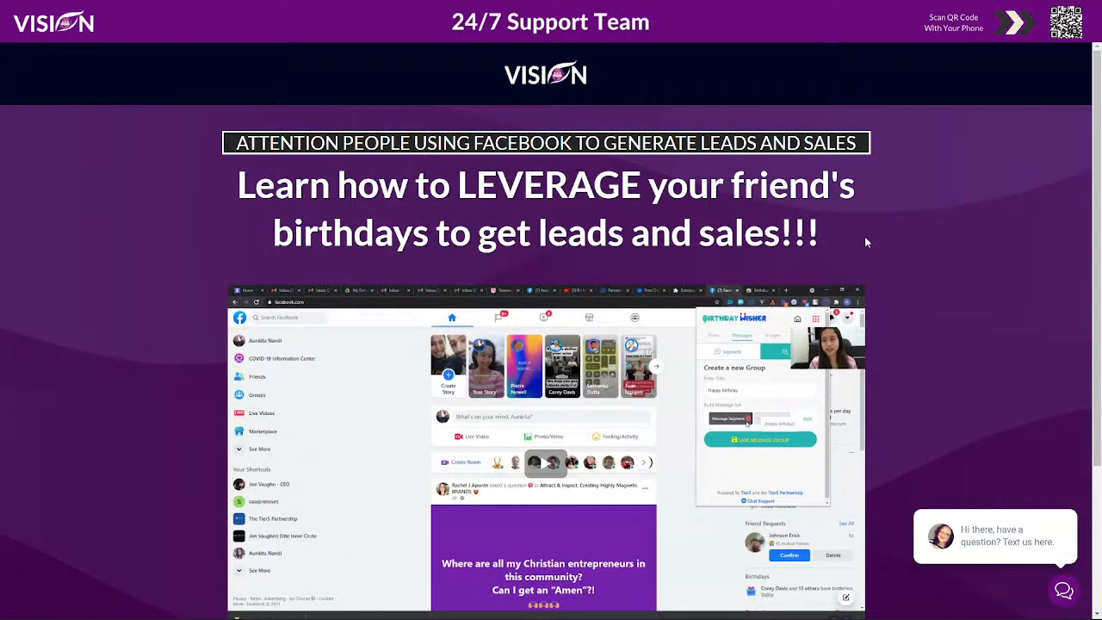